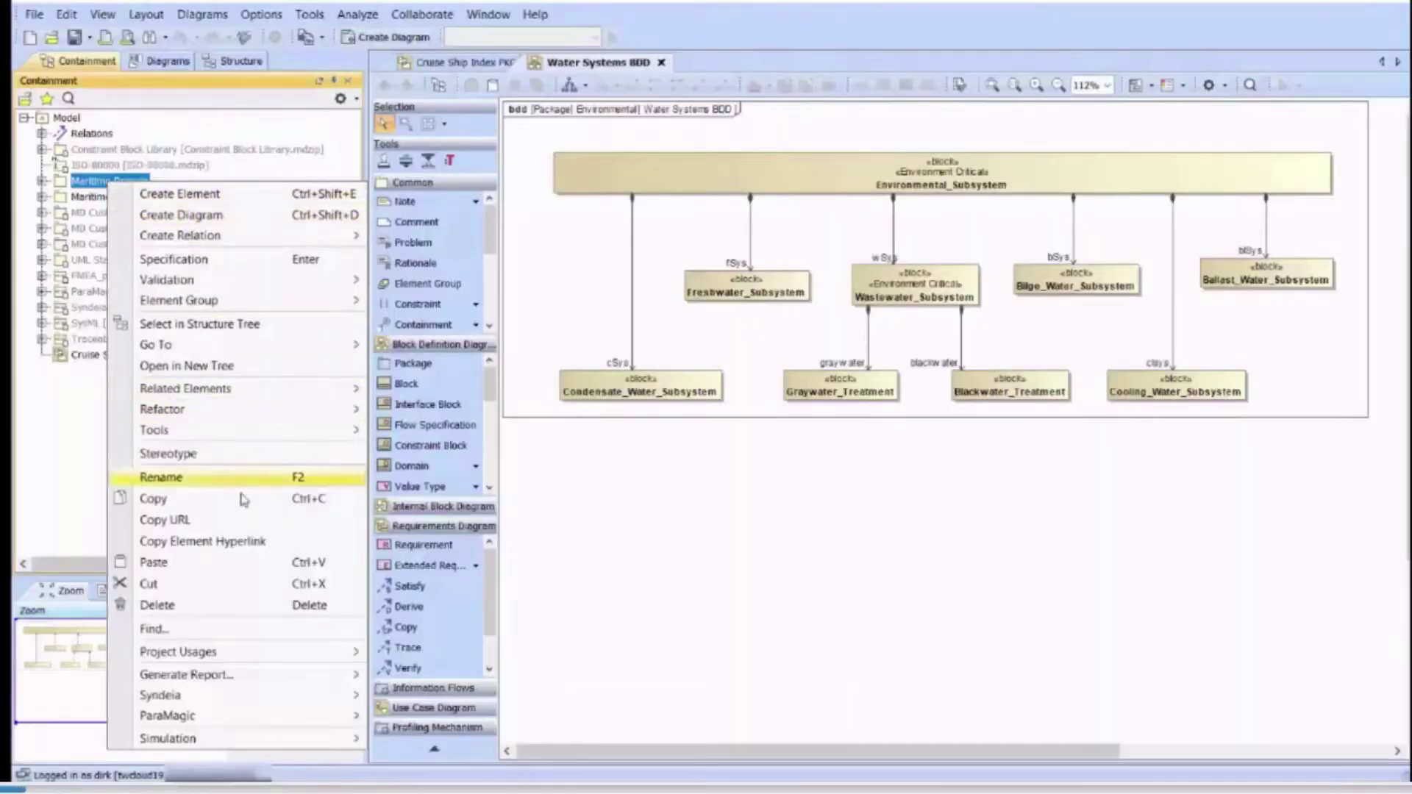
Step: Open the Syndeia Dashboard with the SysML model as the source repository
mouse_move(247, 699)
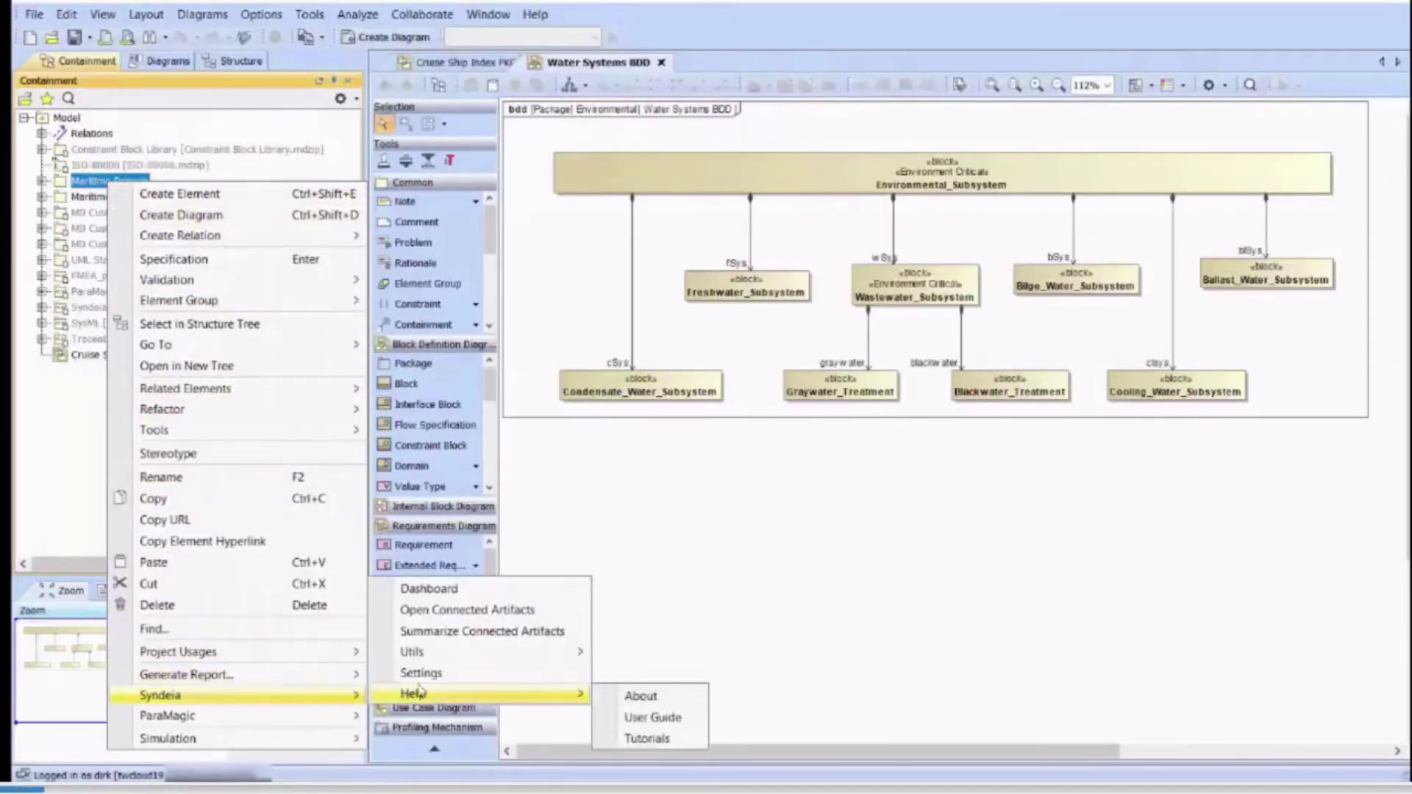
left_click(429, 589)
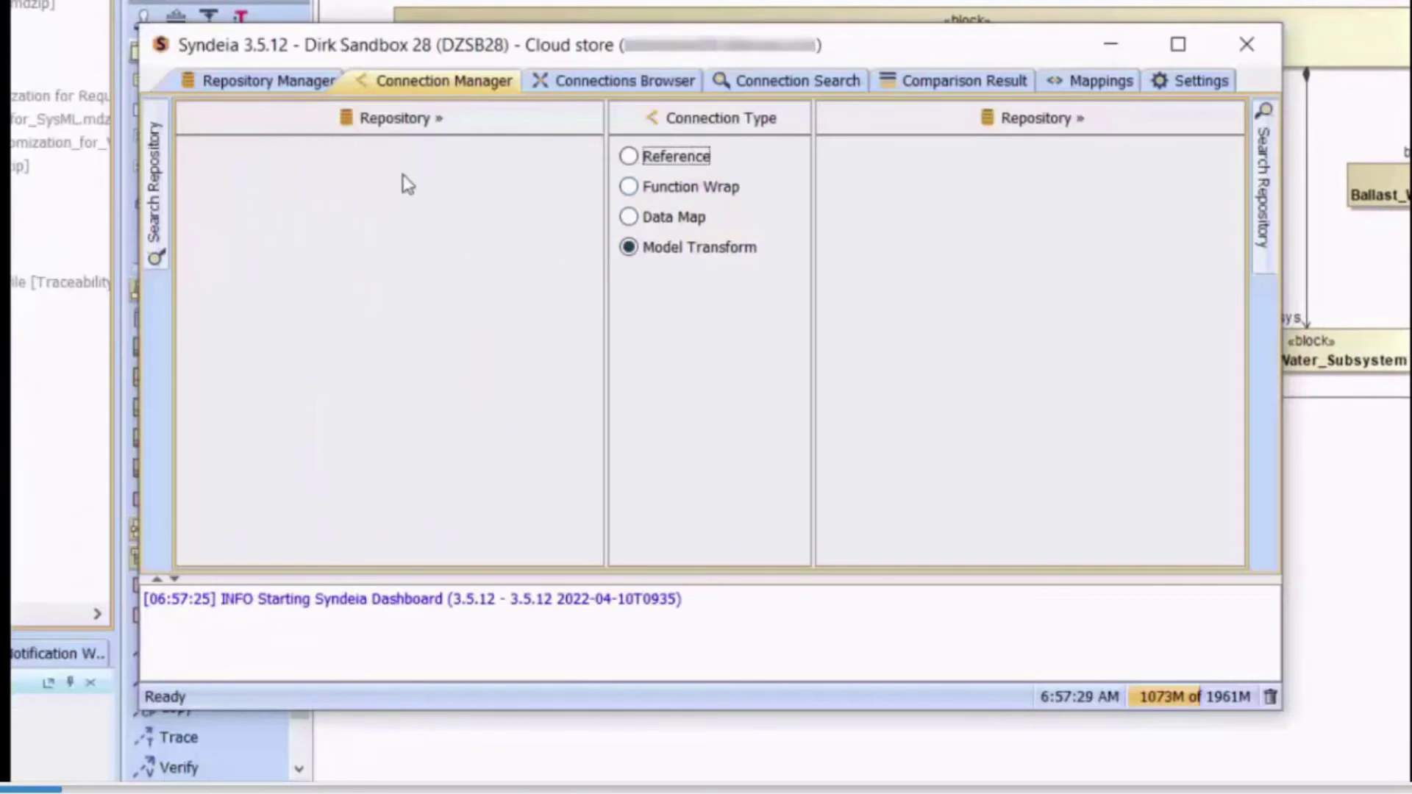
left_click(393, 119)
scroll(397, 323, "down", 5)
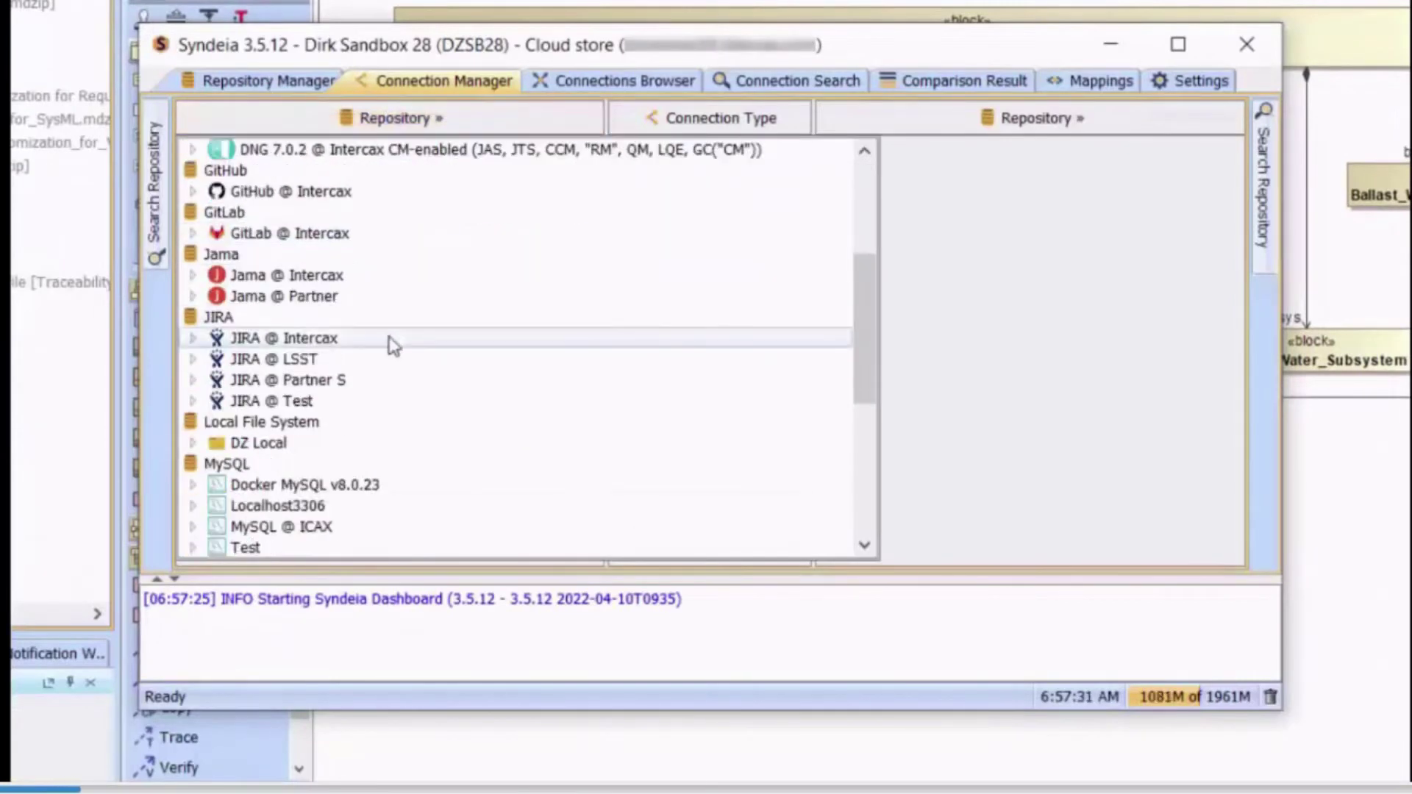
left_click(314, 526)
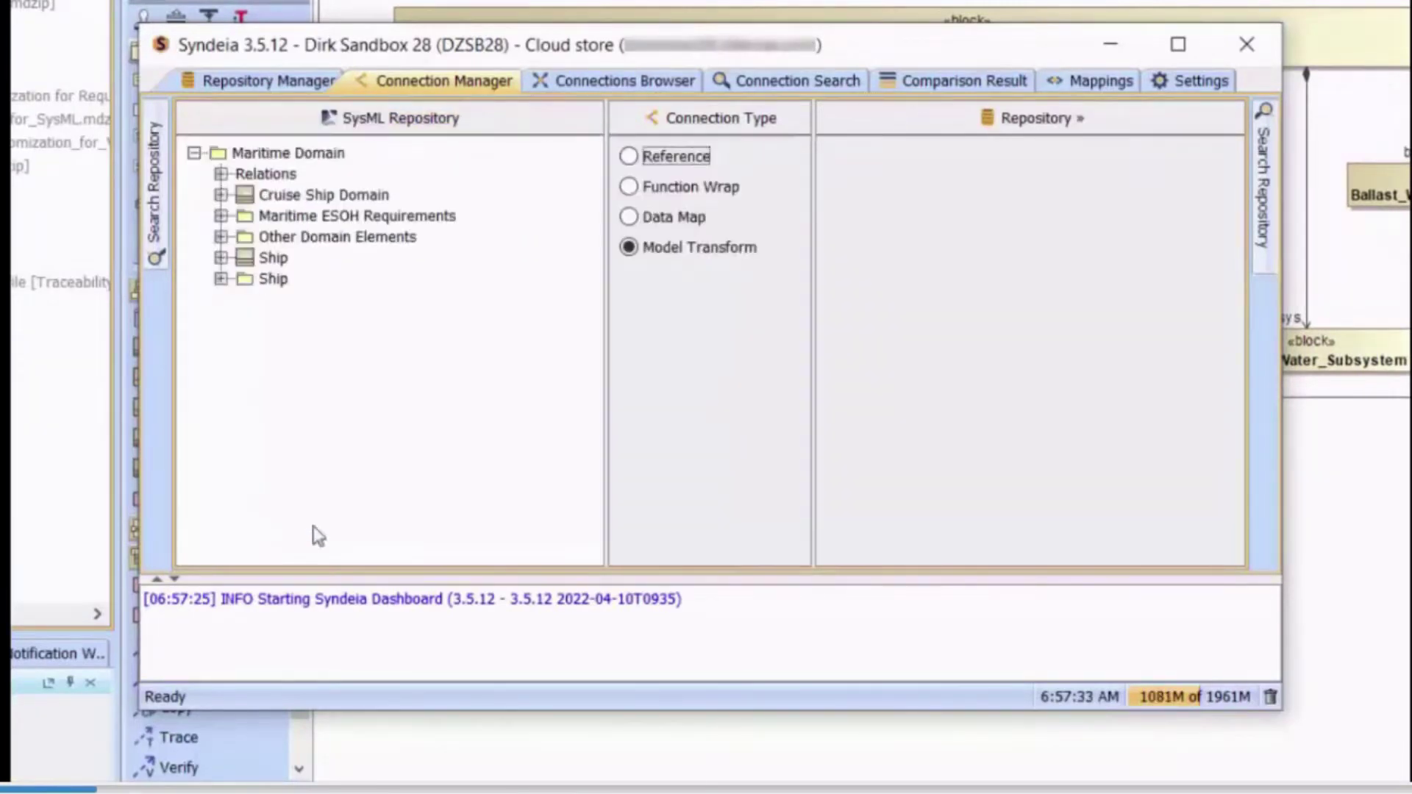
Step: Pick Jama @ Intercax as target and drag ESOH Subsystem Requirements onto Maritime ESOH Requirements
left_click(909, 123)
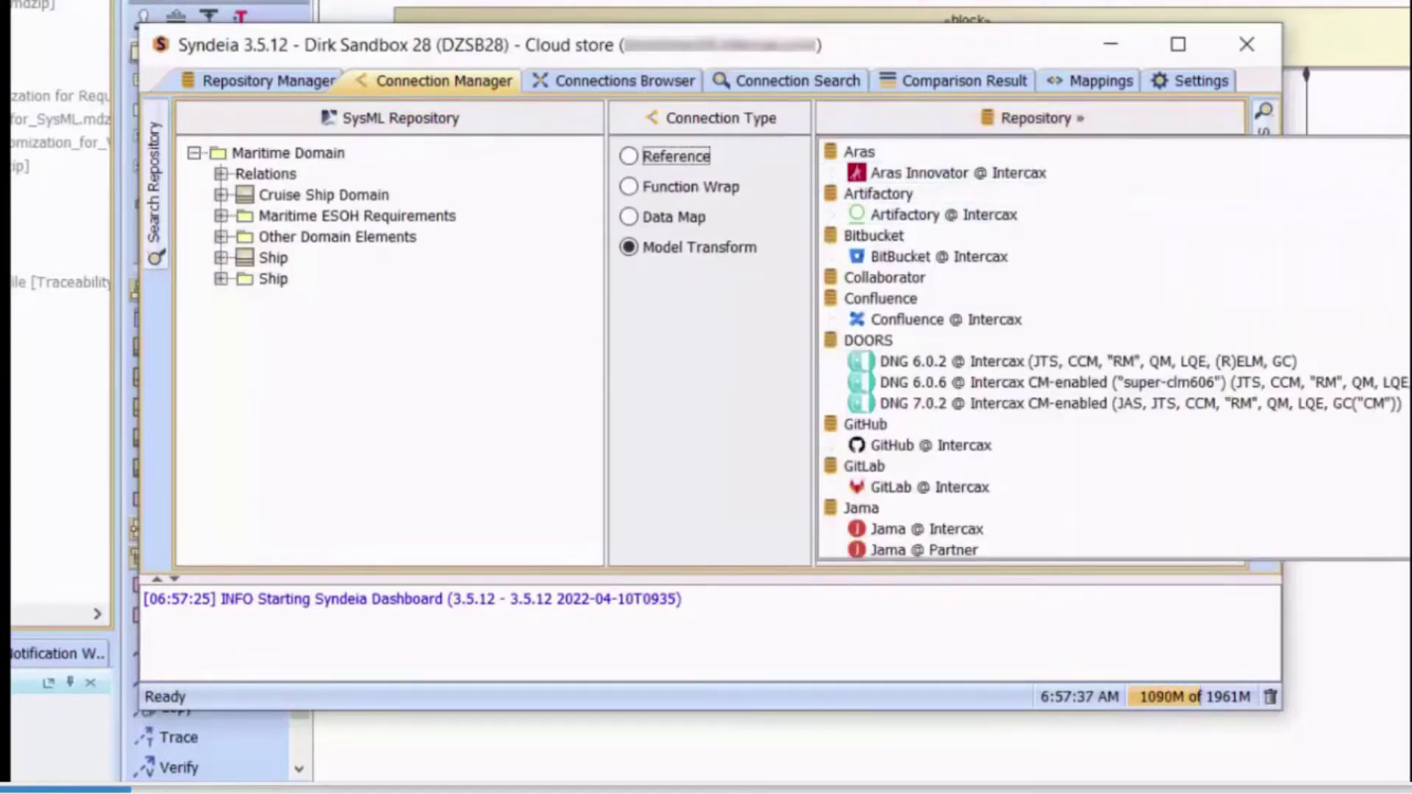
scroll(956, 331, "down", 2)
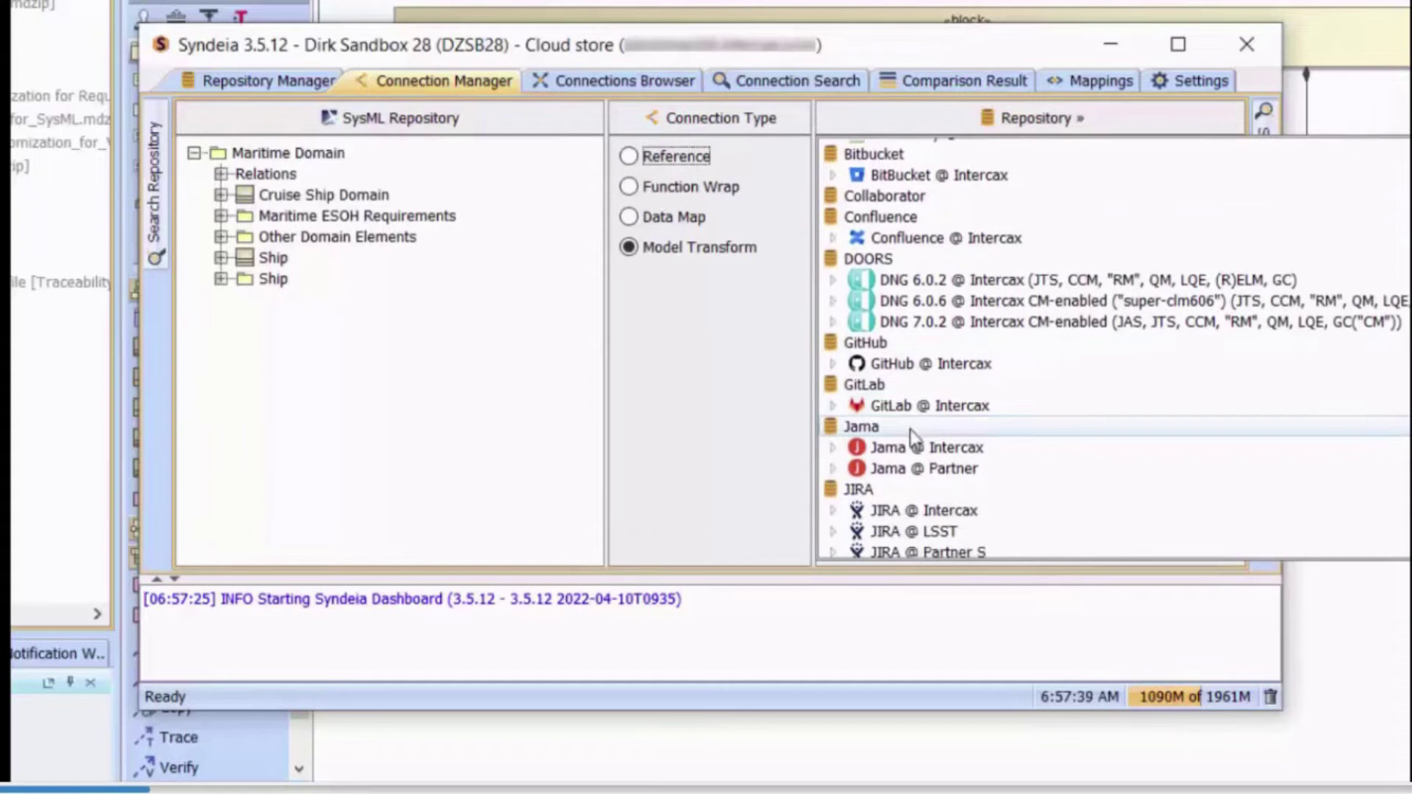
left_click(915, 403)
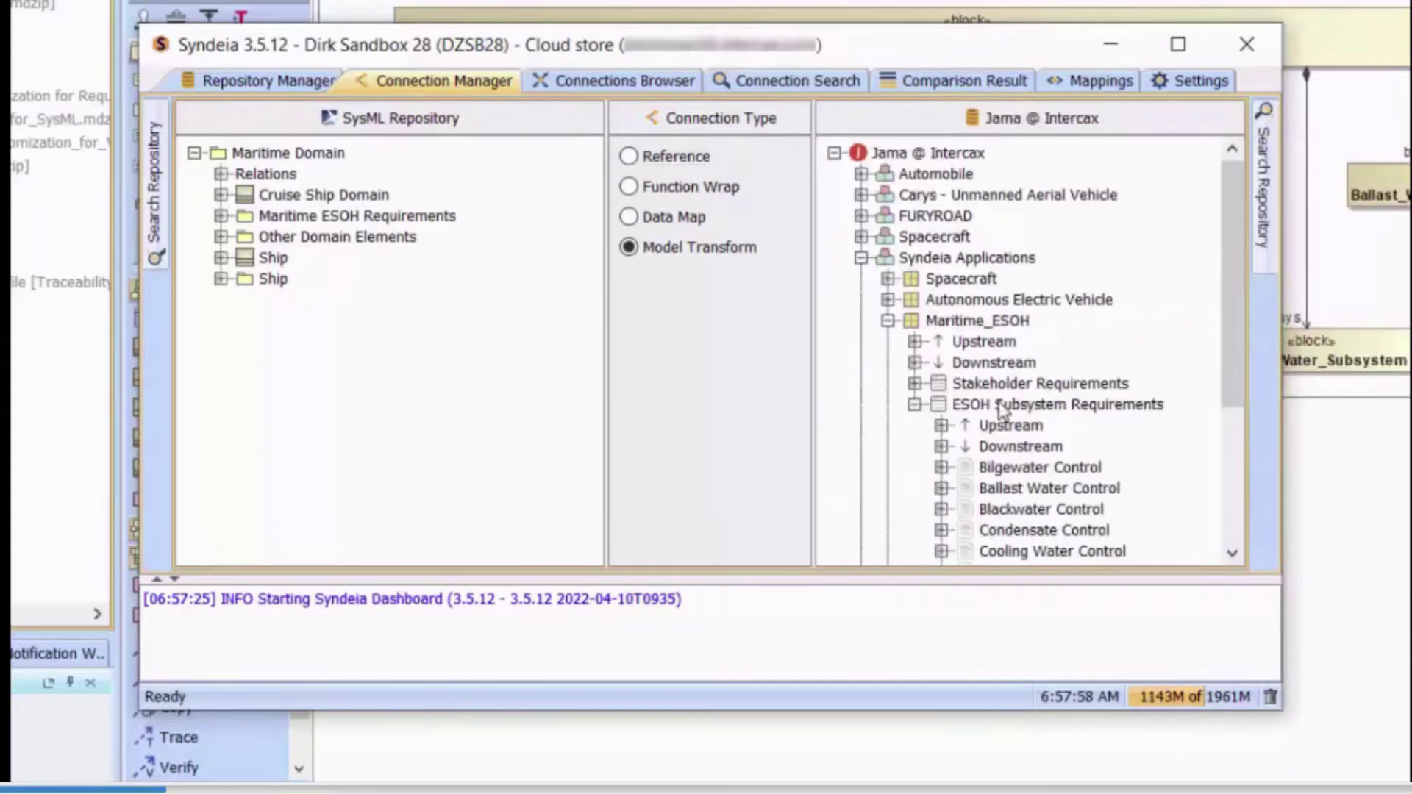
left_click_drag(1002, 408, 415, 228)
Step: Confirm the requirement generation, then open the Jama item connected to the NOx Control requirement
left_click(331, 387)
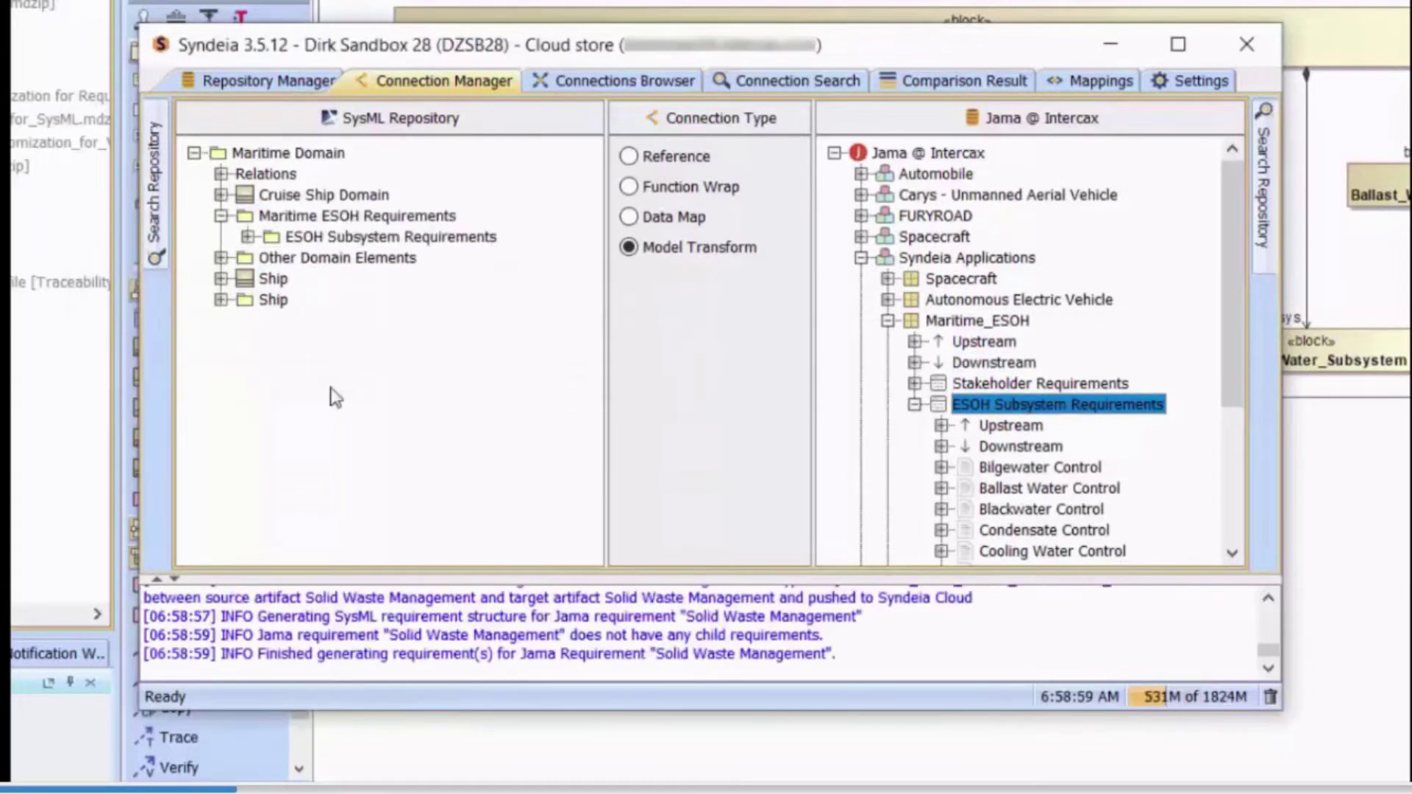
left_click(248, 237)
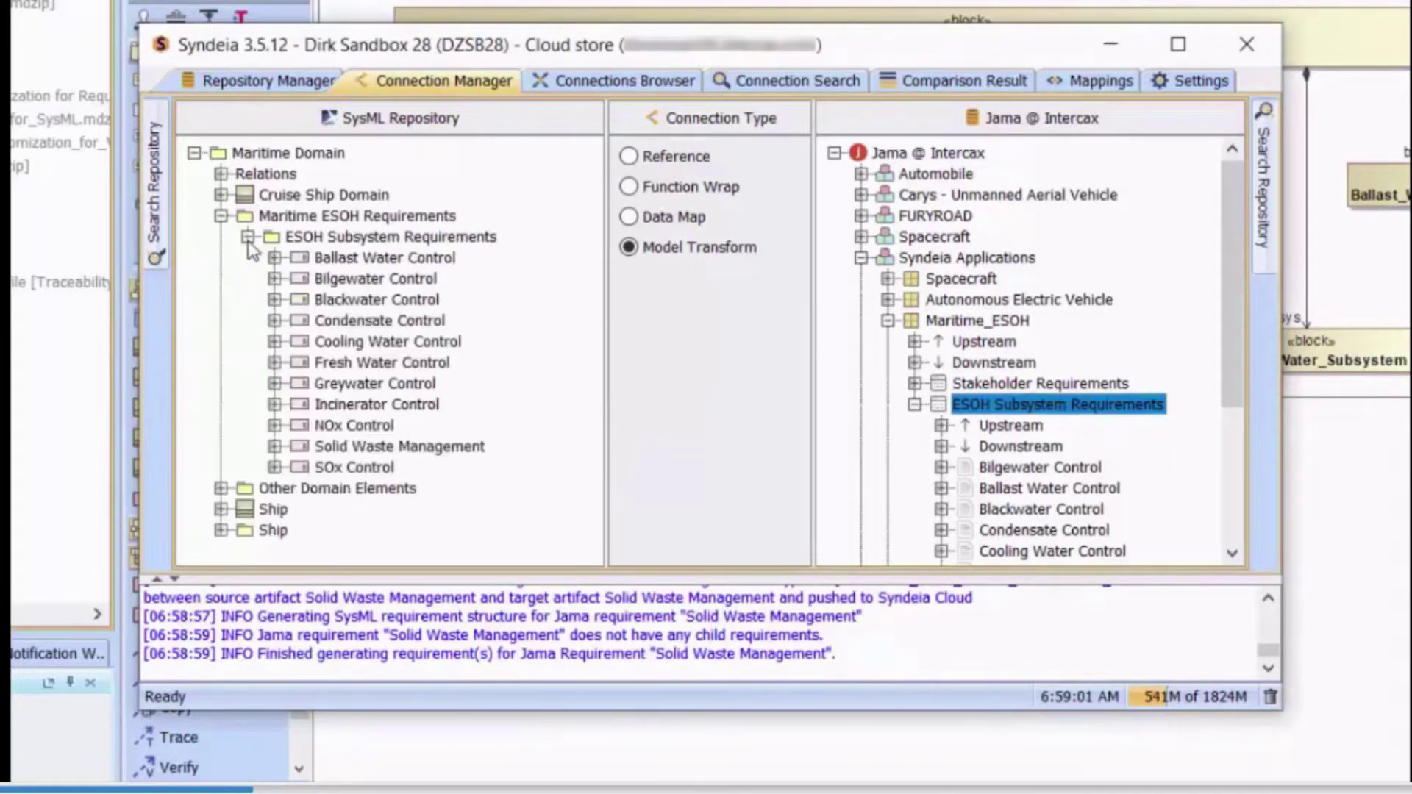
right_click(351, 432)
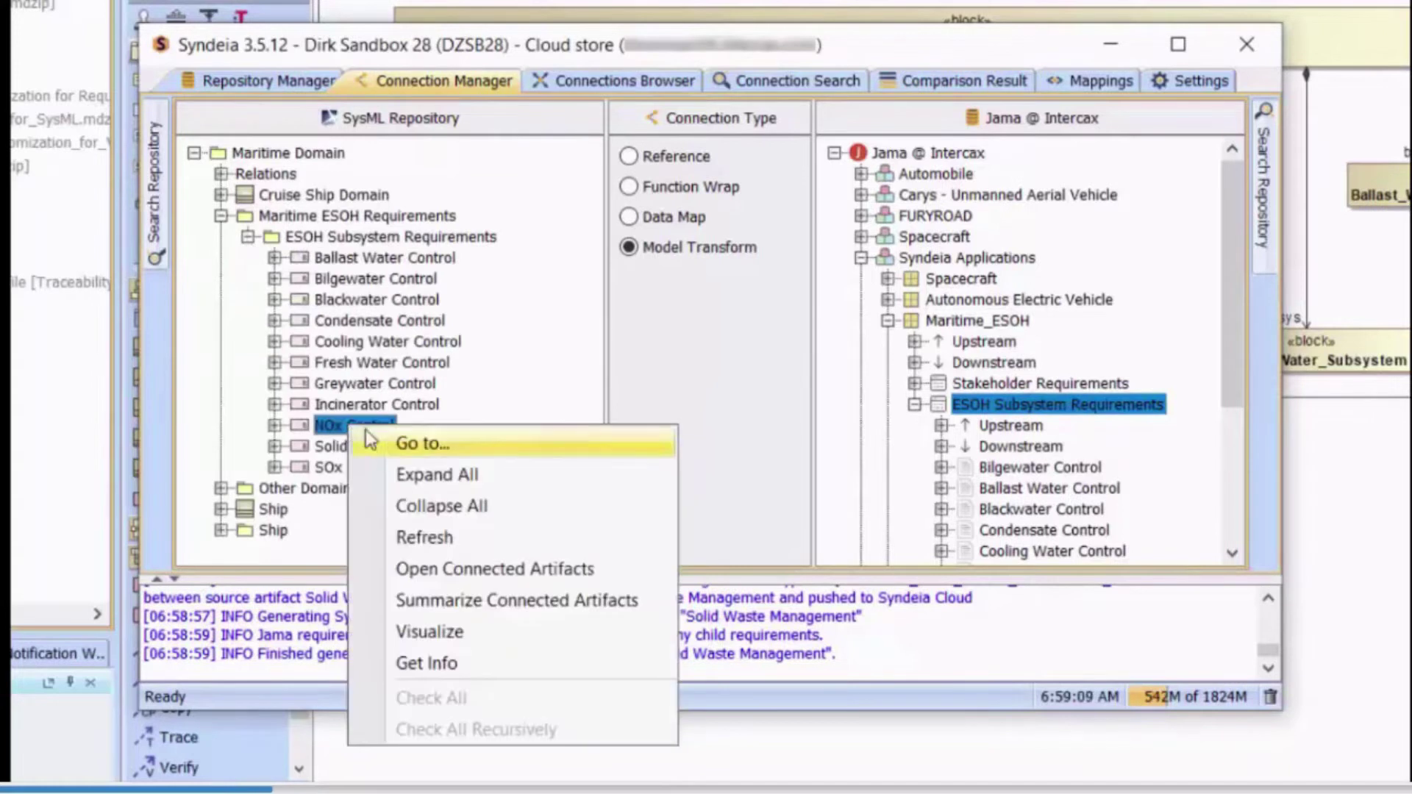
left_click(458, 571)
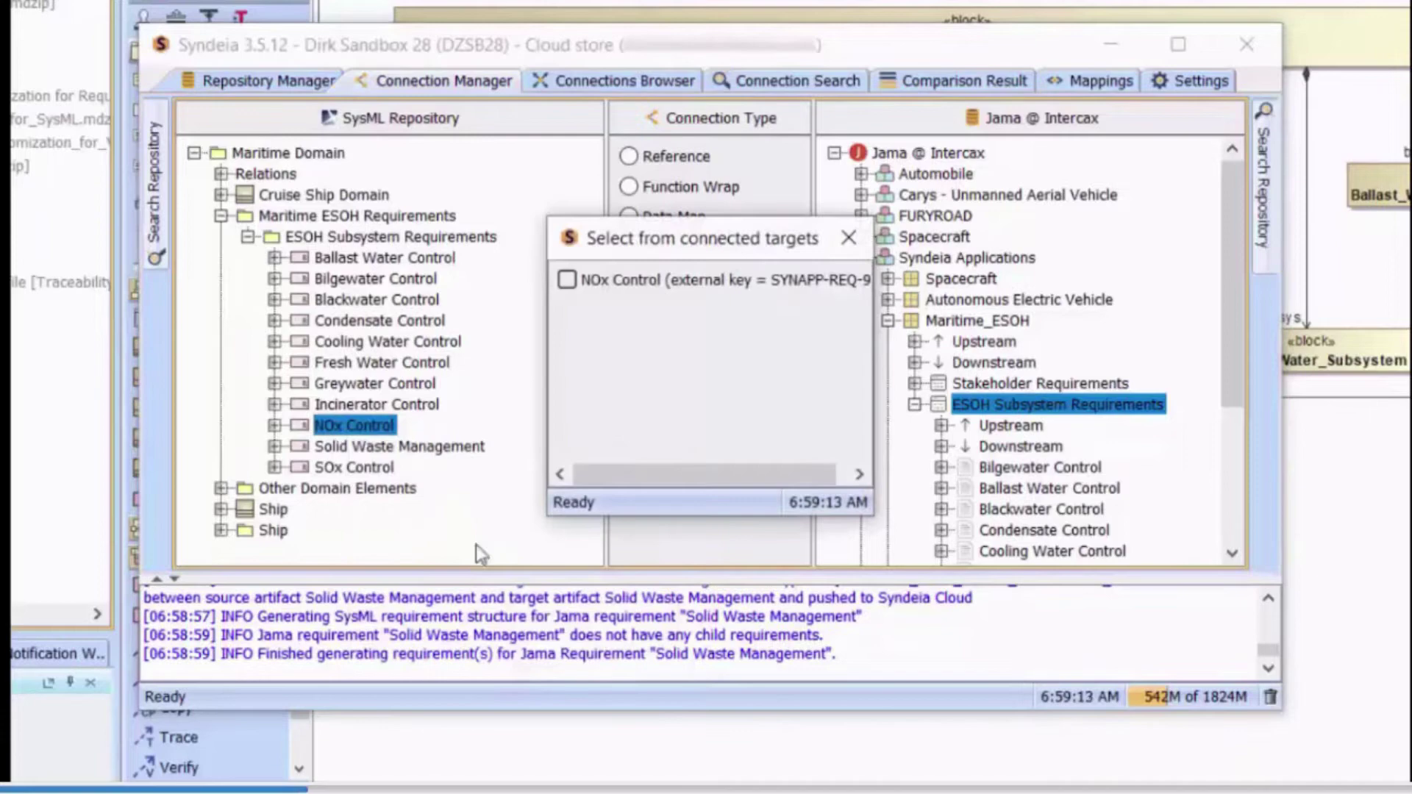
left_click(567, 280)
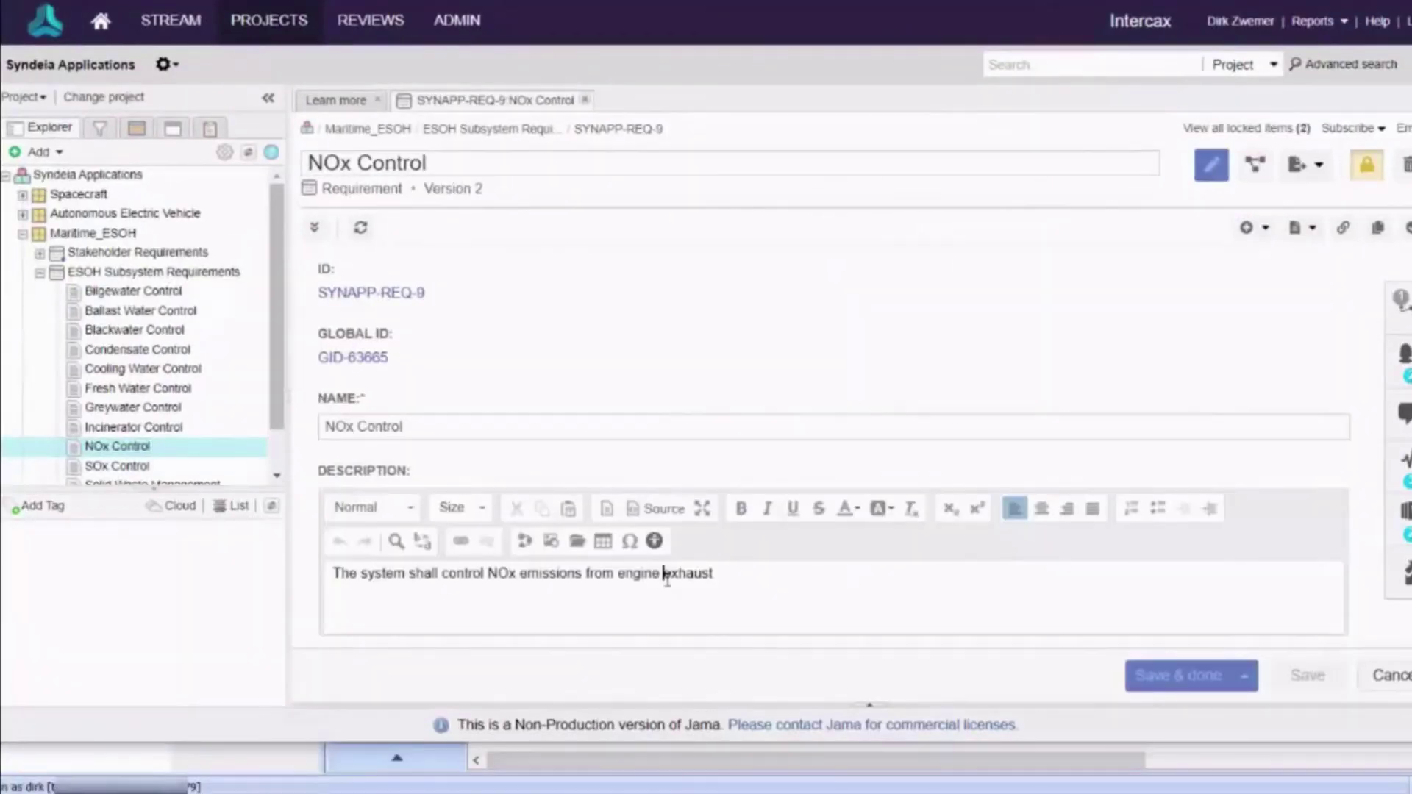
Step: Insert 'and incinerator' before 'exhaust' in the NOx Control description and save it
type("and inc")
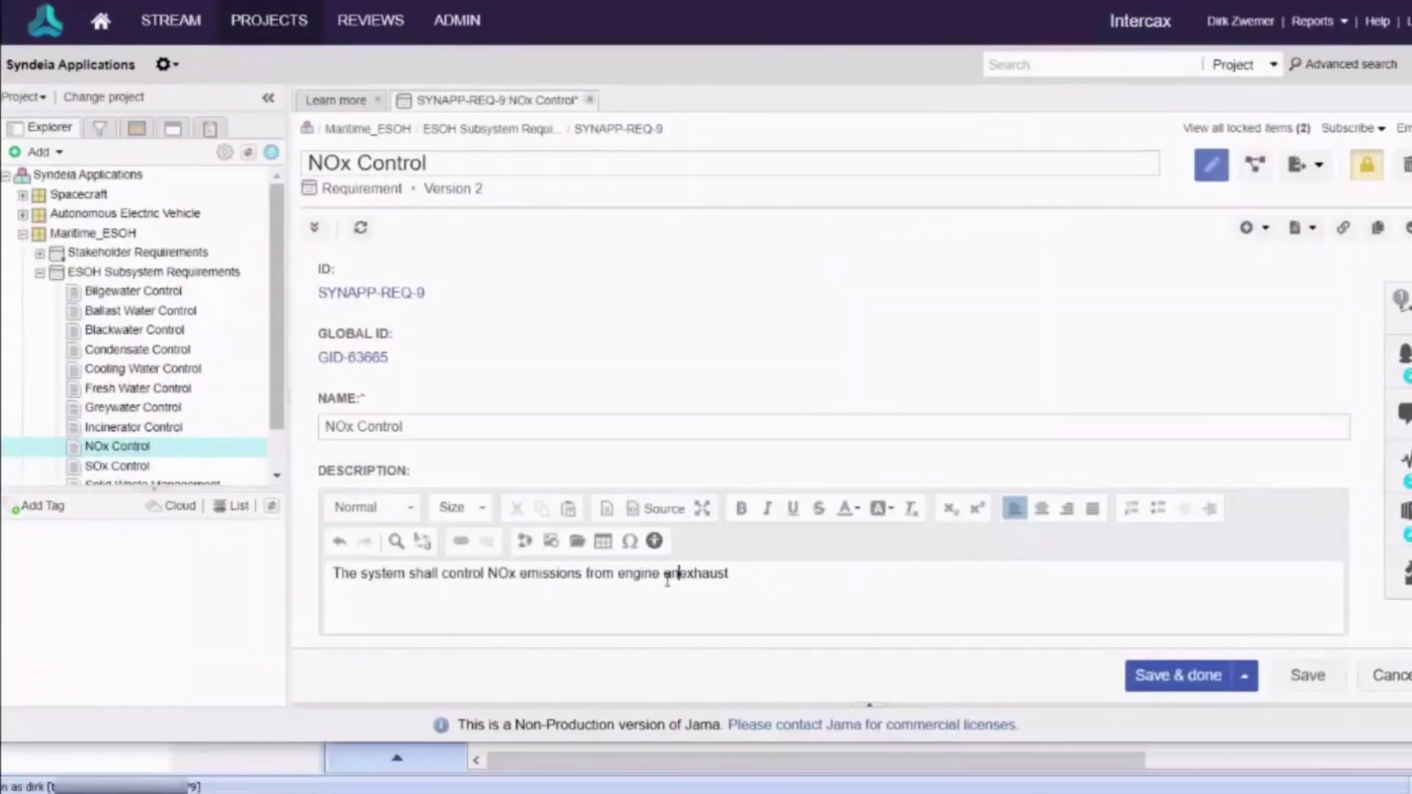
type("inerator")
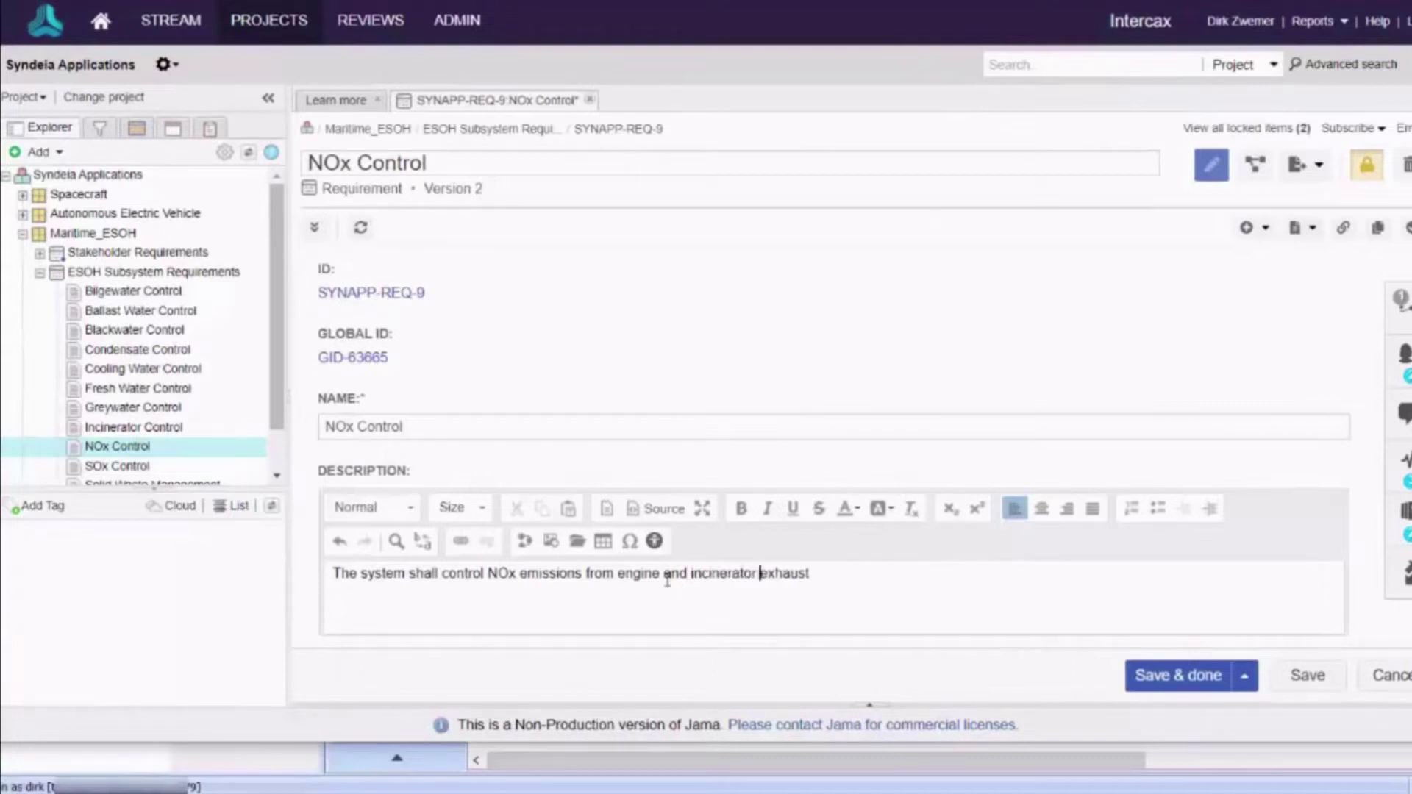
left_click(1202, 676)
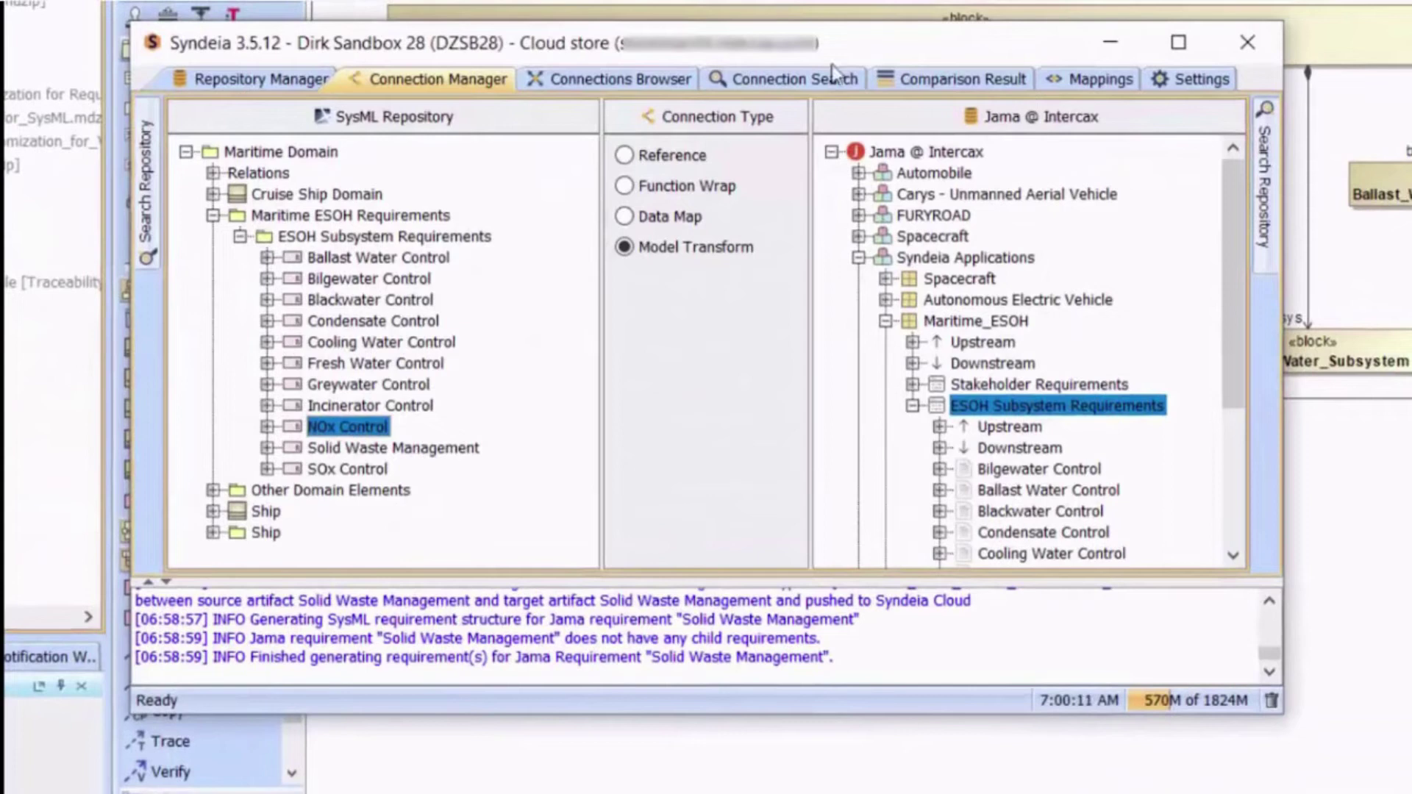
Step: List all connections and compare source and target of the NOx Control connection
left_click(827, 79)
left_click(1075, 343)
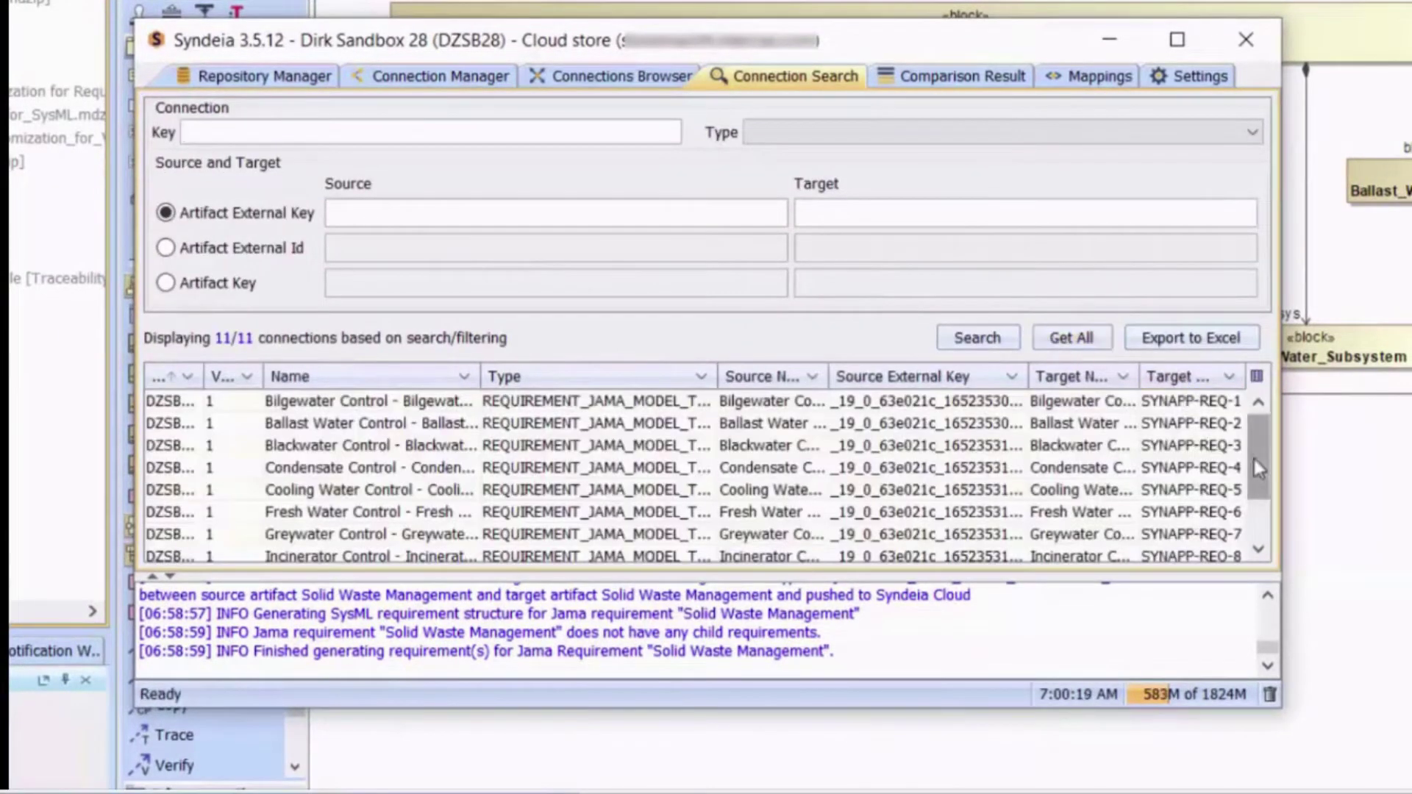
left_click_drag(1254, 459, 1254, 478)
scroll(1253, 483, "down", 3)
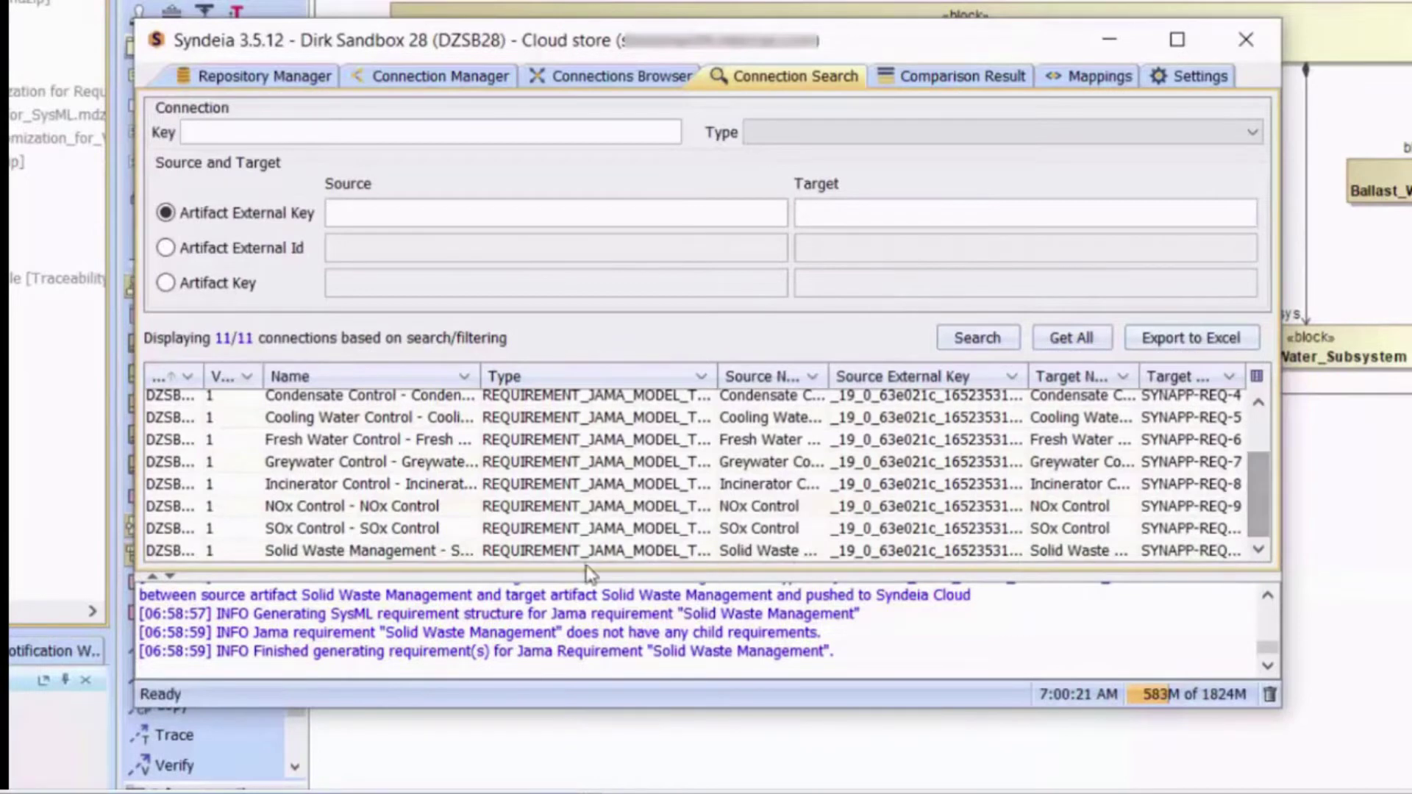
right_click(404, 506)
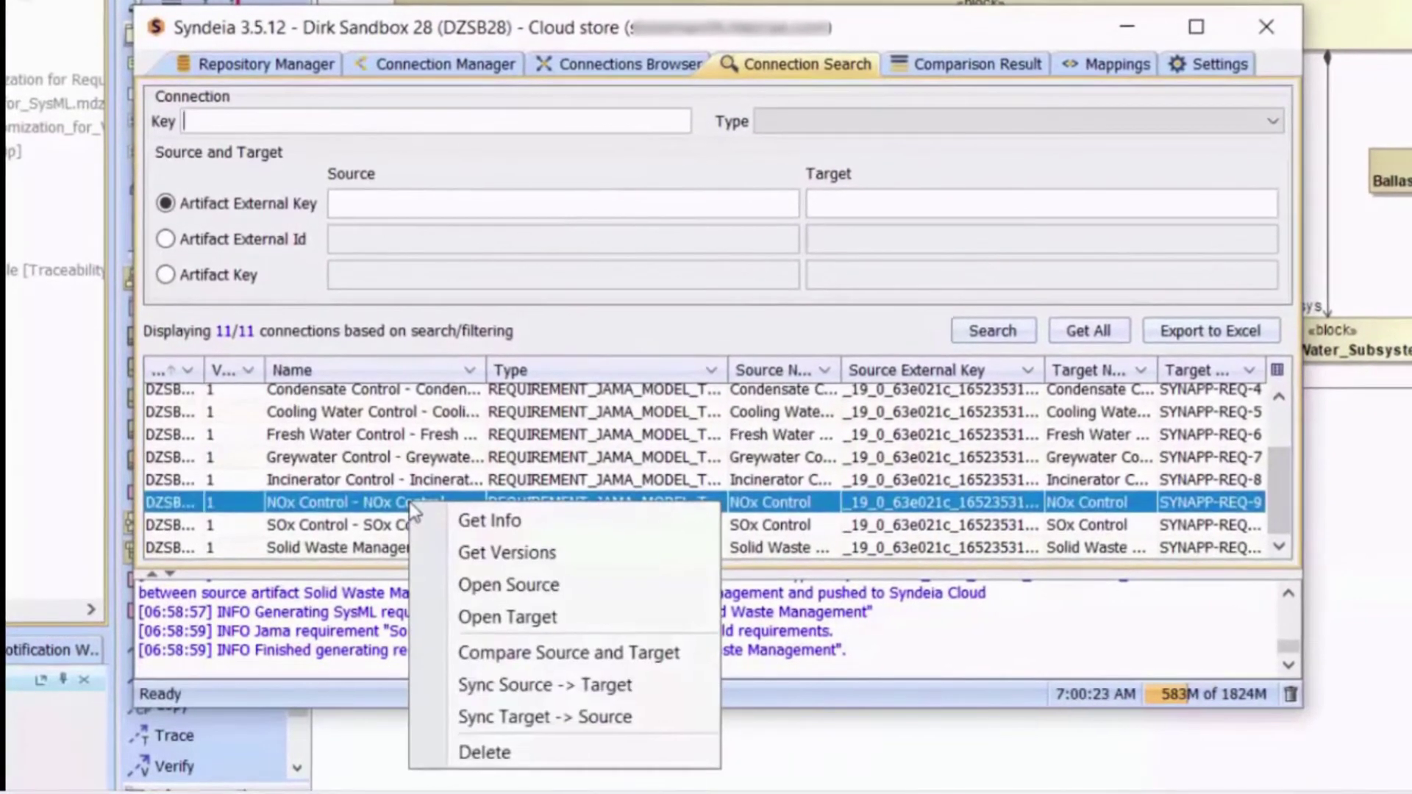
left_click(599, 656)
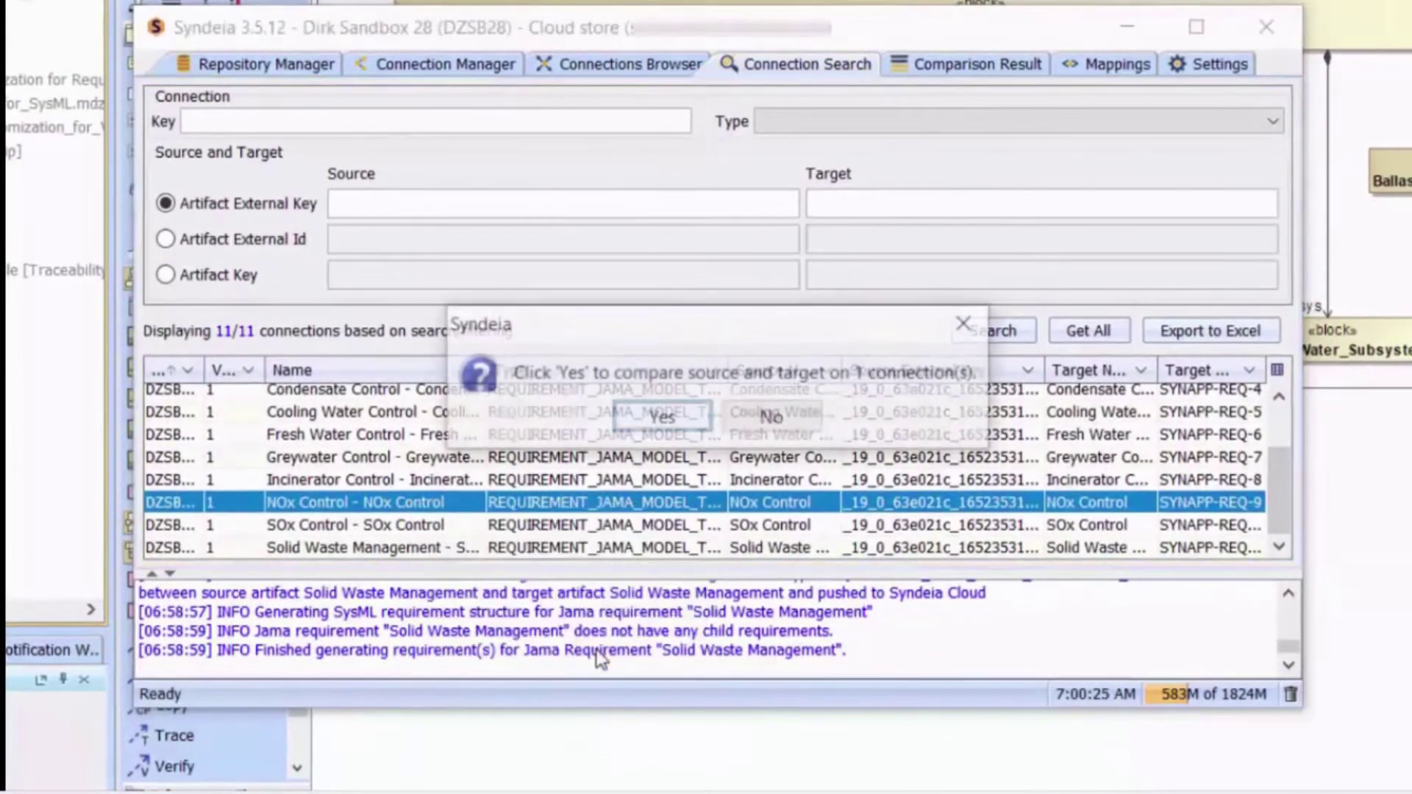
left_click(661, 418)
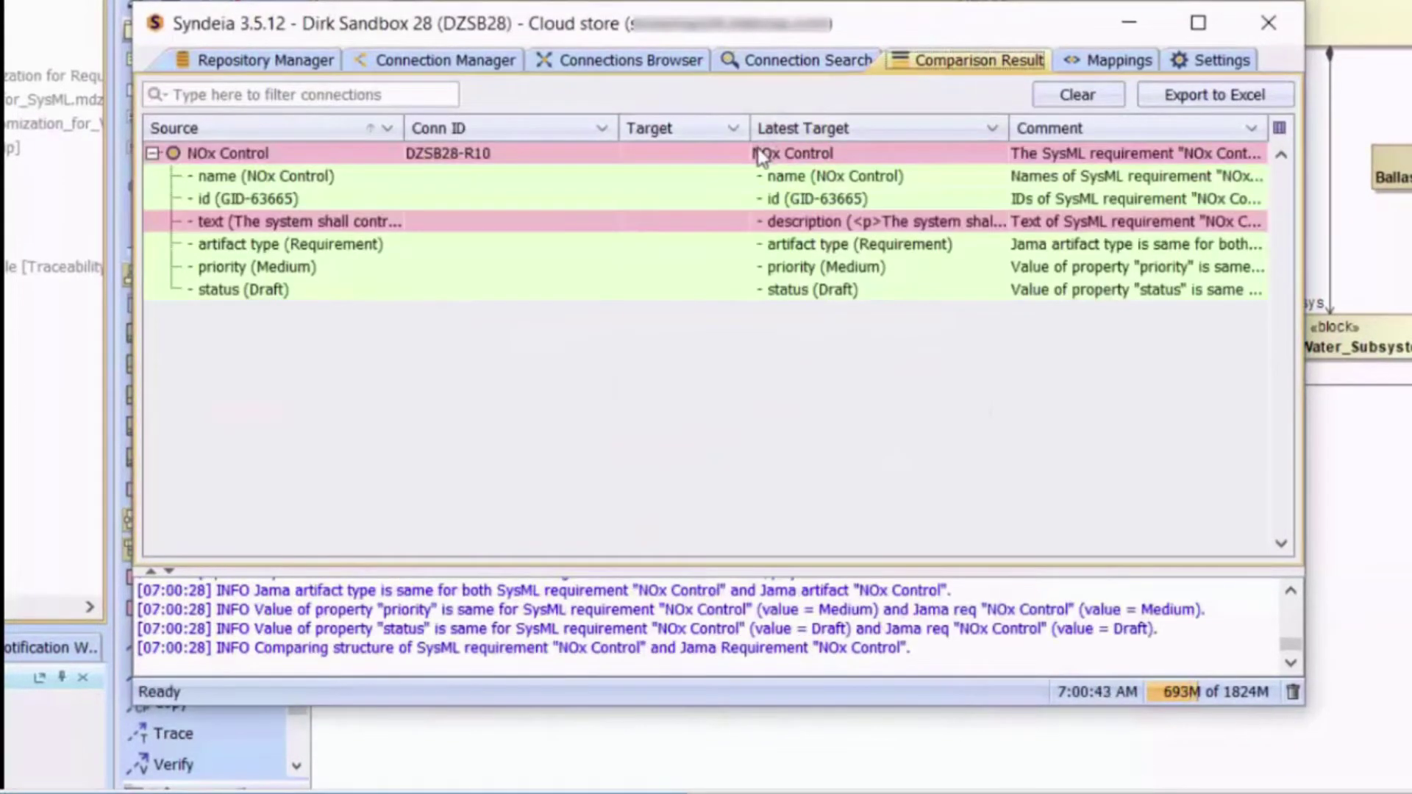
Step: Sync the NOx Control comparison Target -> Source to update the SysML requirement text
right_click(761, 155)
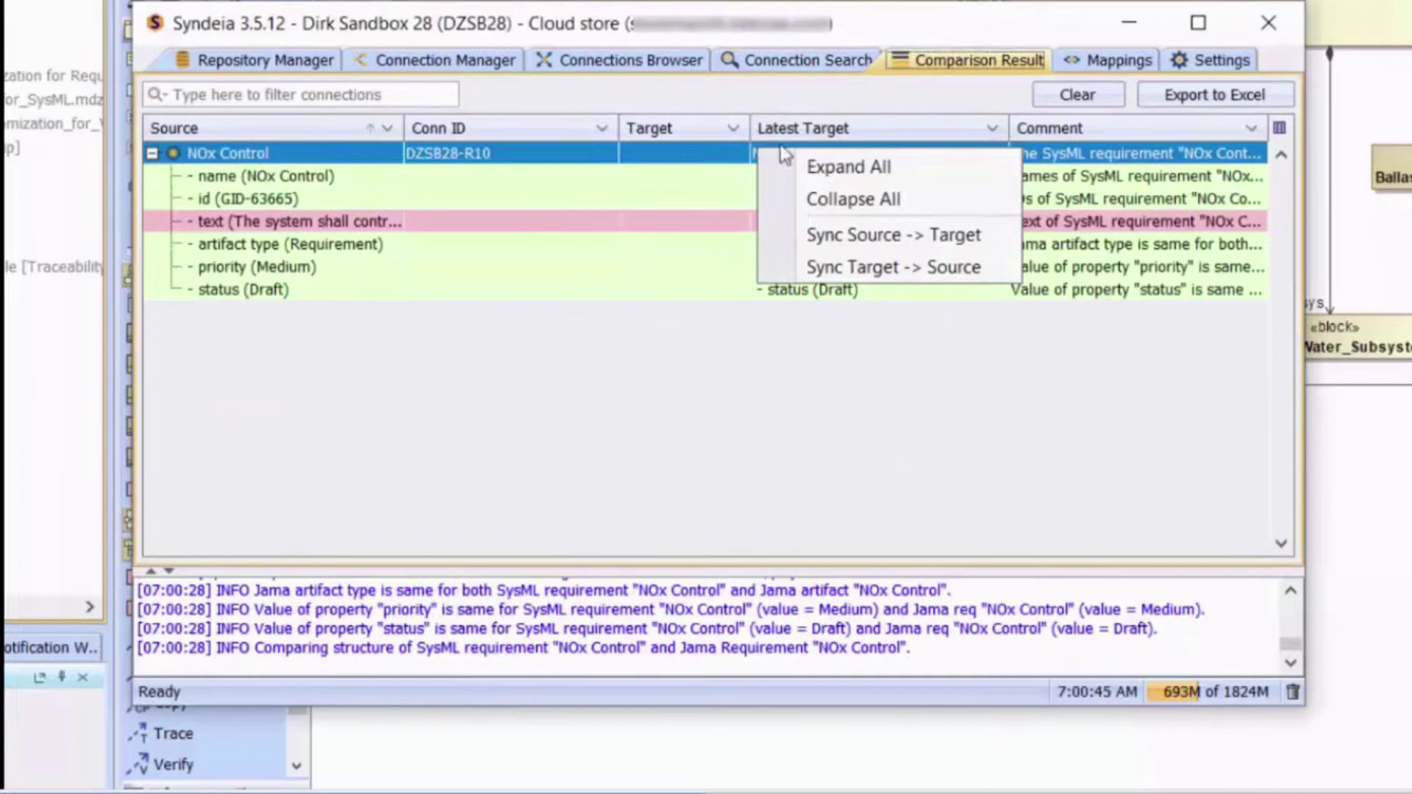
left_click(890, 269)
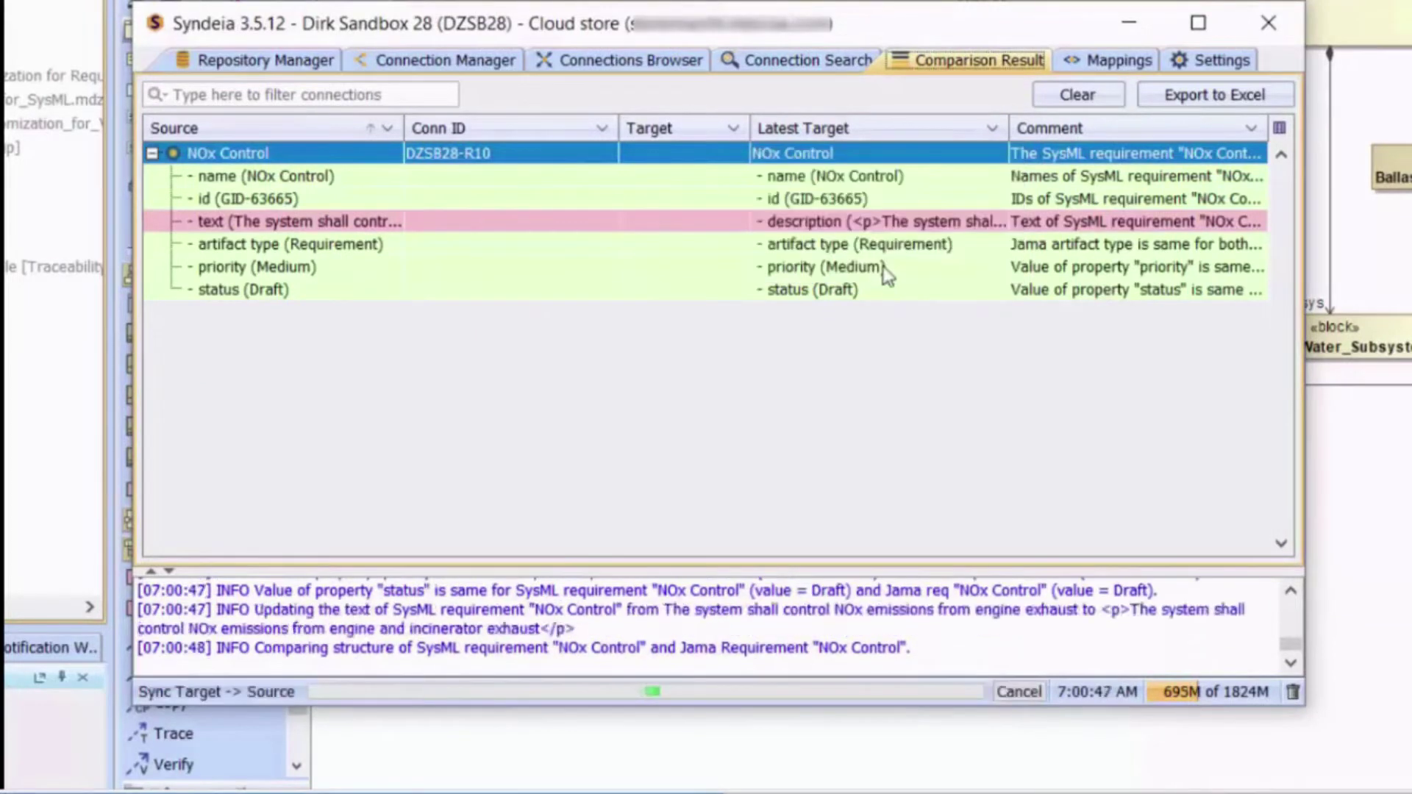
left_click(461, 60)
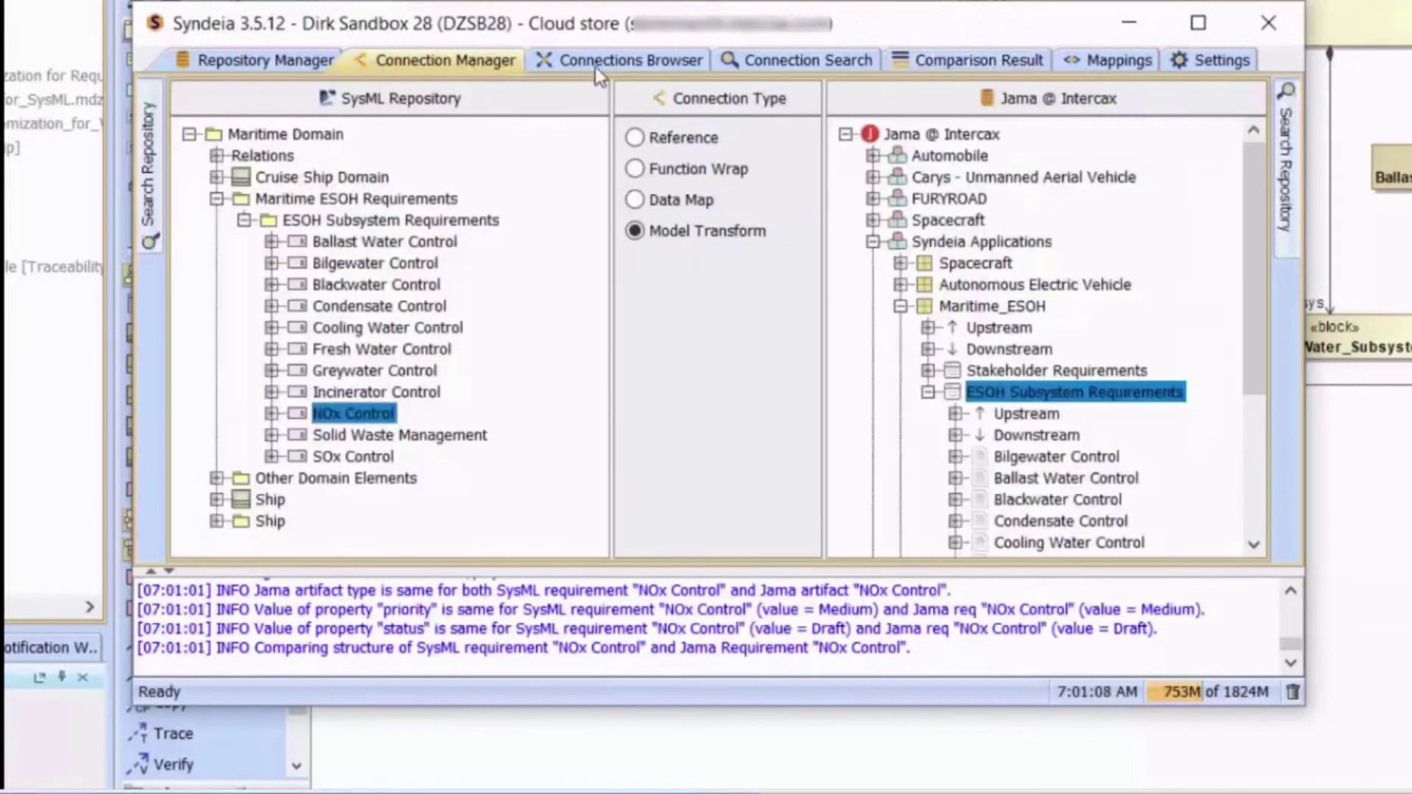
Step: Transform Environmental_Subsystem into Windchill 11.1 @ Intercax's Maritime ESOH Demo, with the block as primary end item
left_click(895, 107)
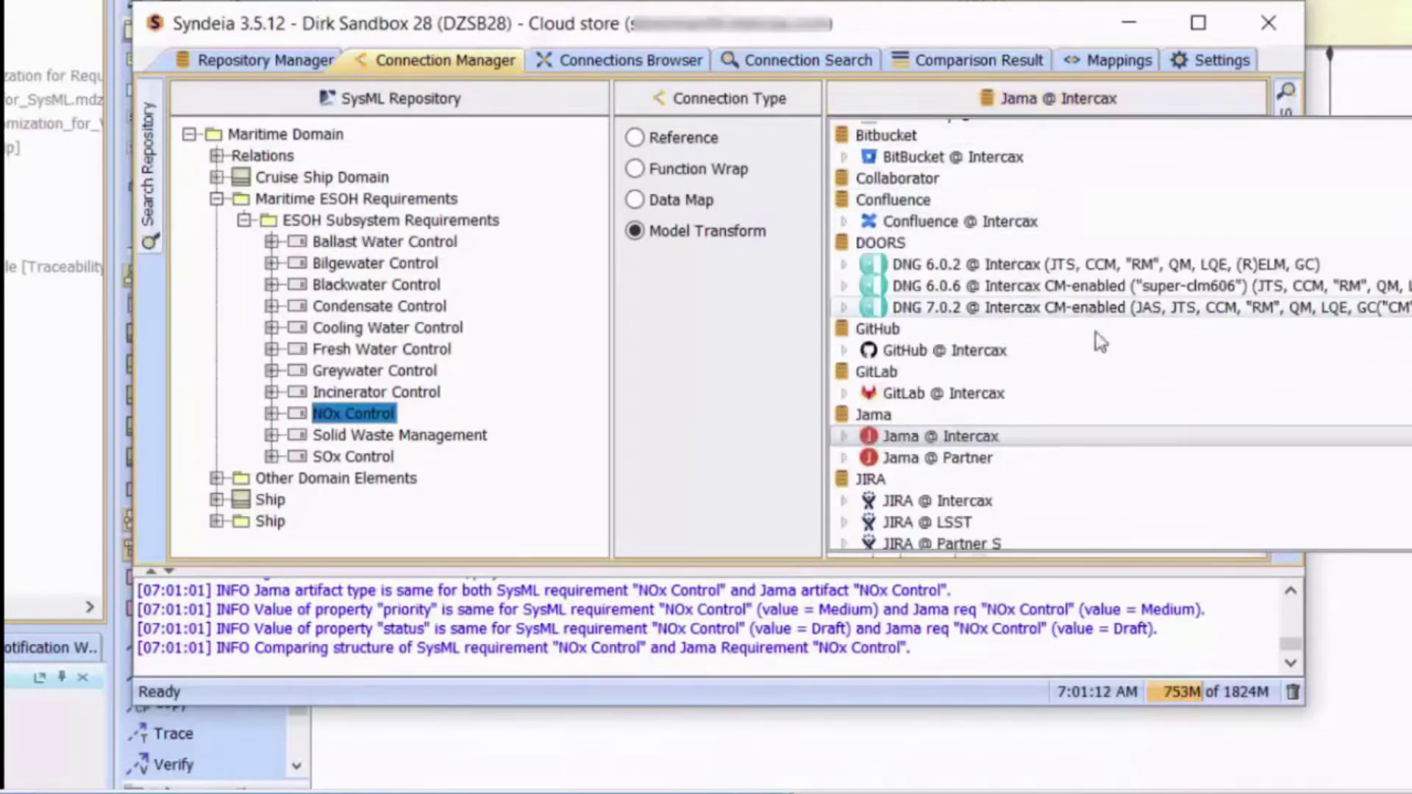
scroll(1127, 392, "down", 8)
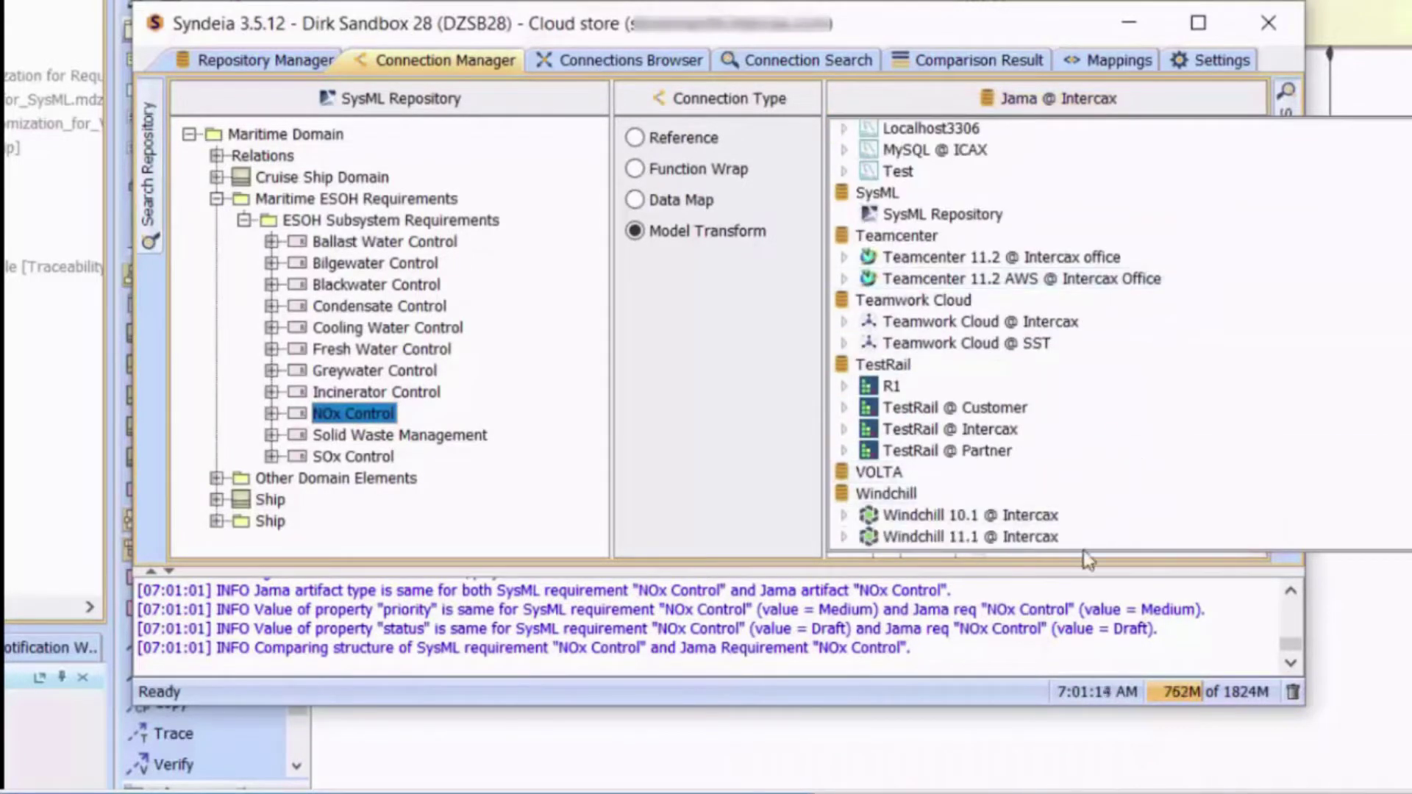
left_click(1009, 537)
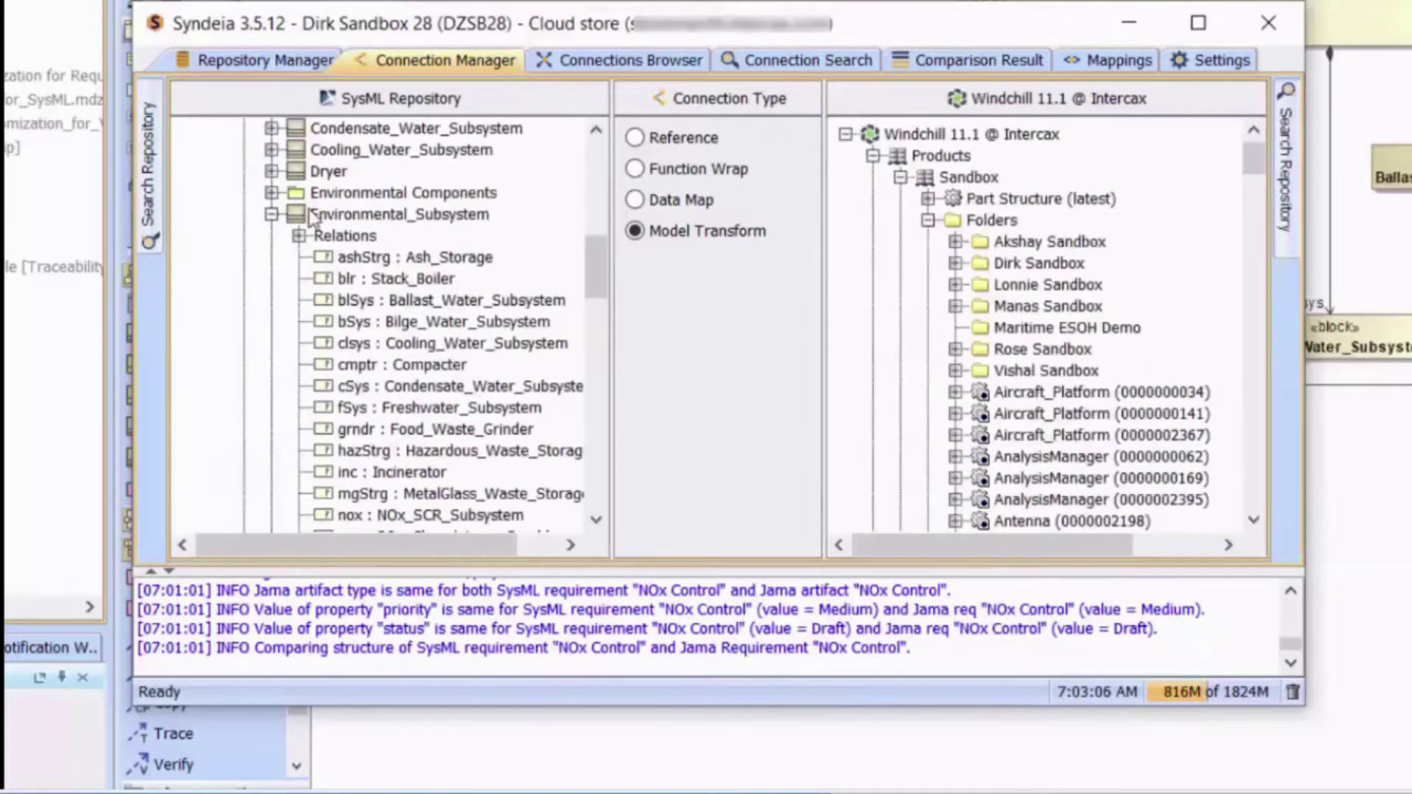
left_click_drag(308, 219, 1003, 325)
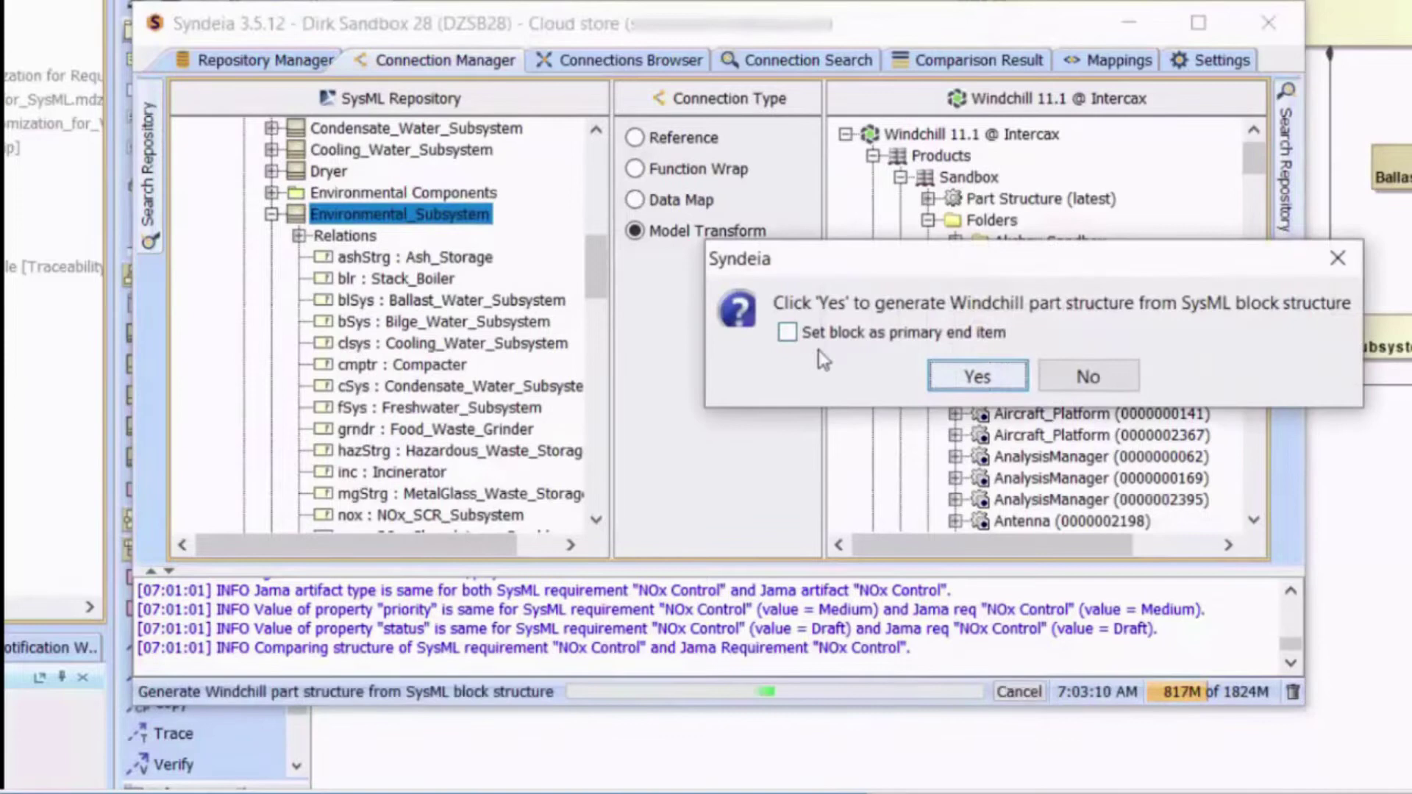
left_click(785, 332)
left_click(963, 378)
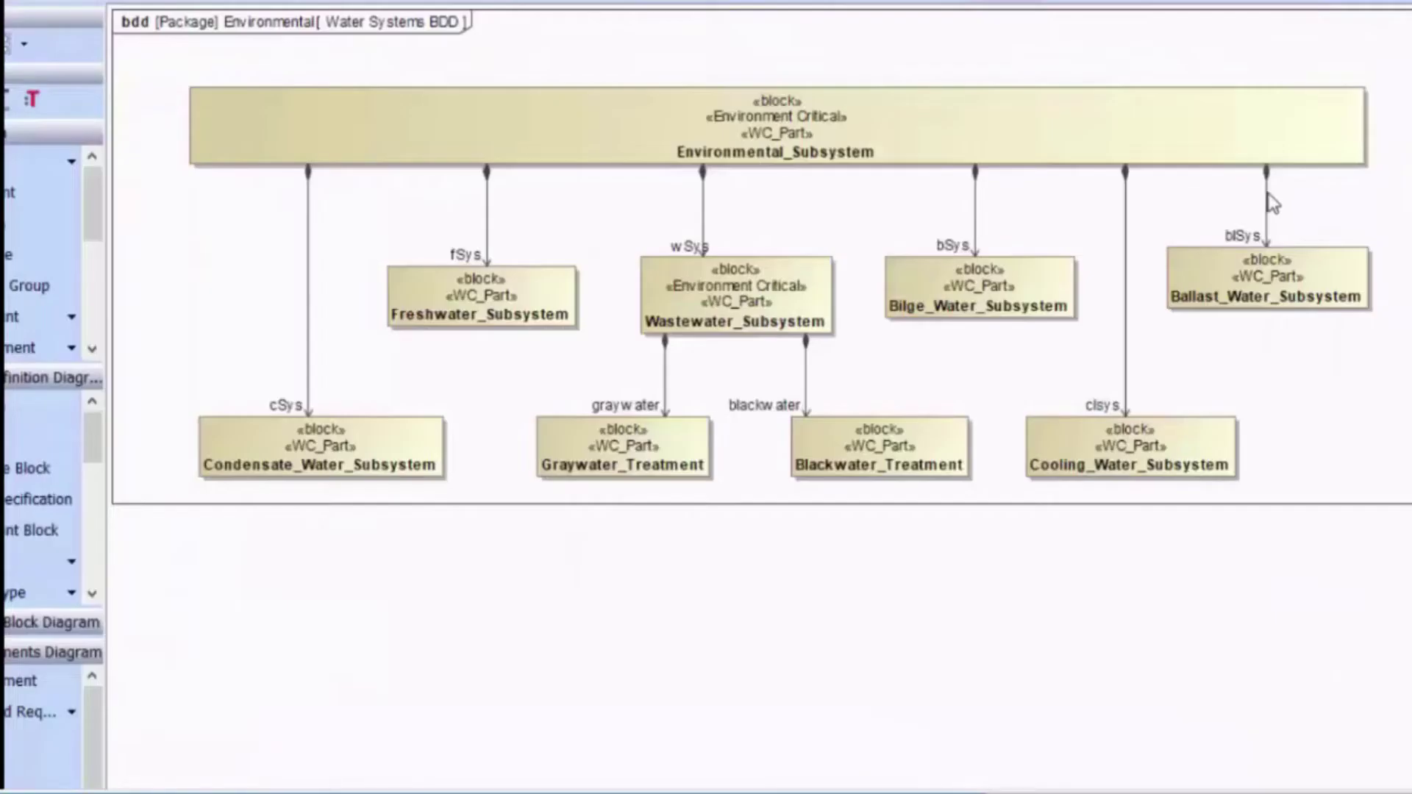
Step: Delete the blSys connector from Environmental_Subsystem to Ballast_Water_Subsystem in the BDD
left_click(1266, 198)
key("Delete")
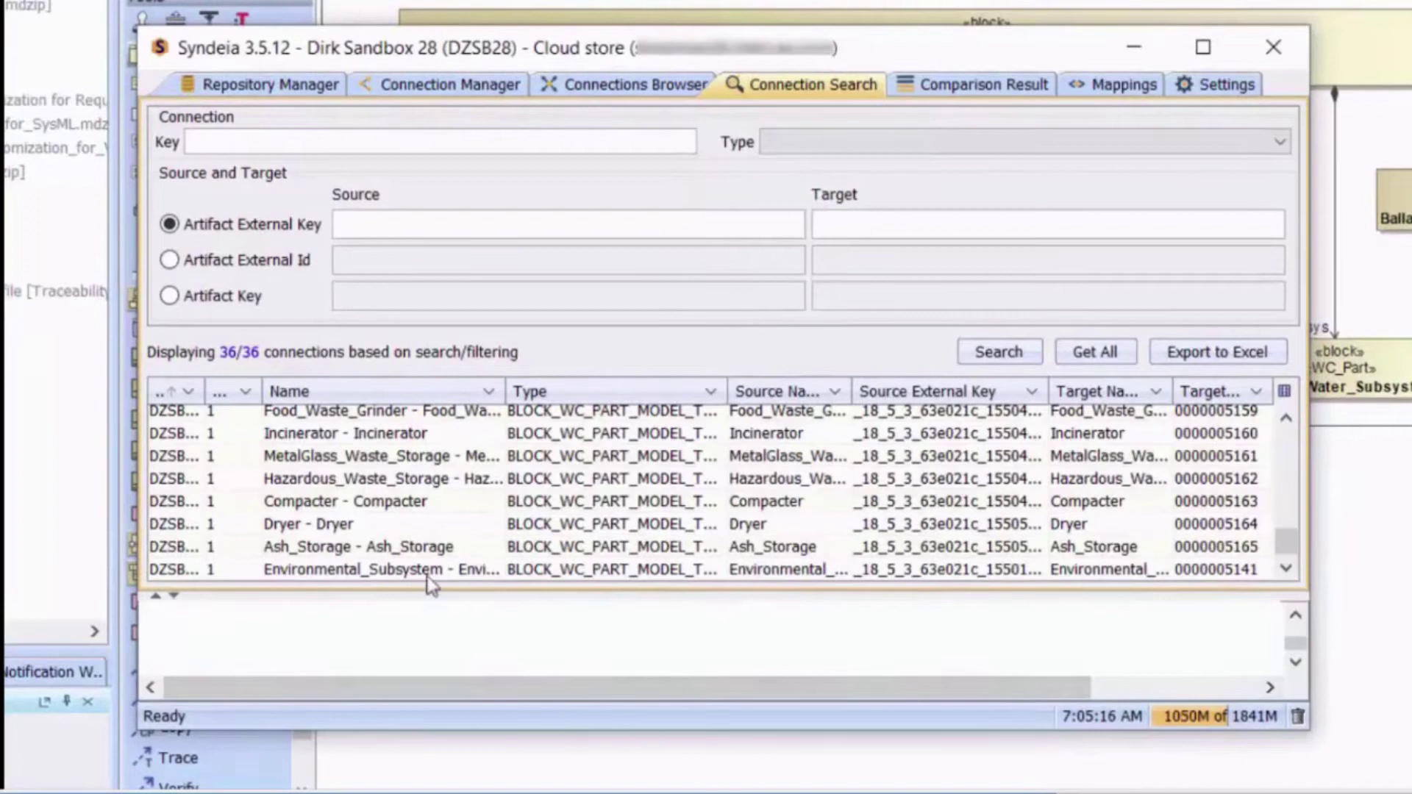
Step: Compare the Environmental_Subsystem connection and sync Source -> Target to its Windchill part
right_click(433, 581)
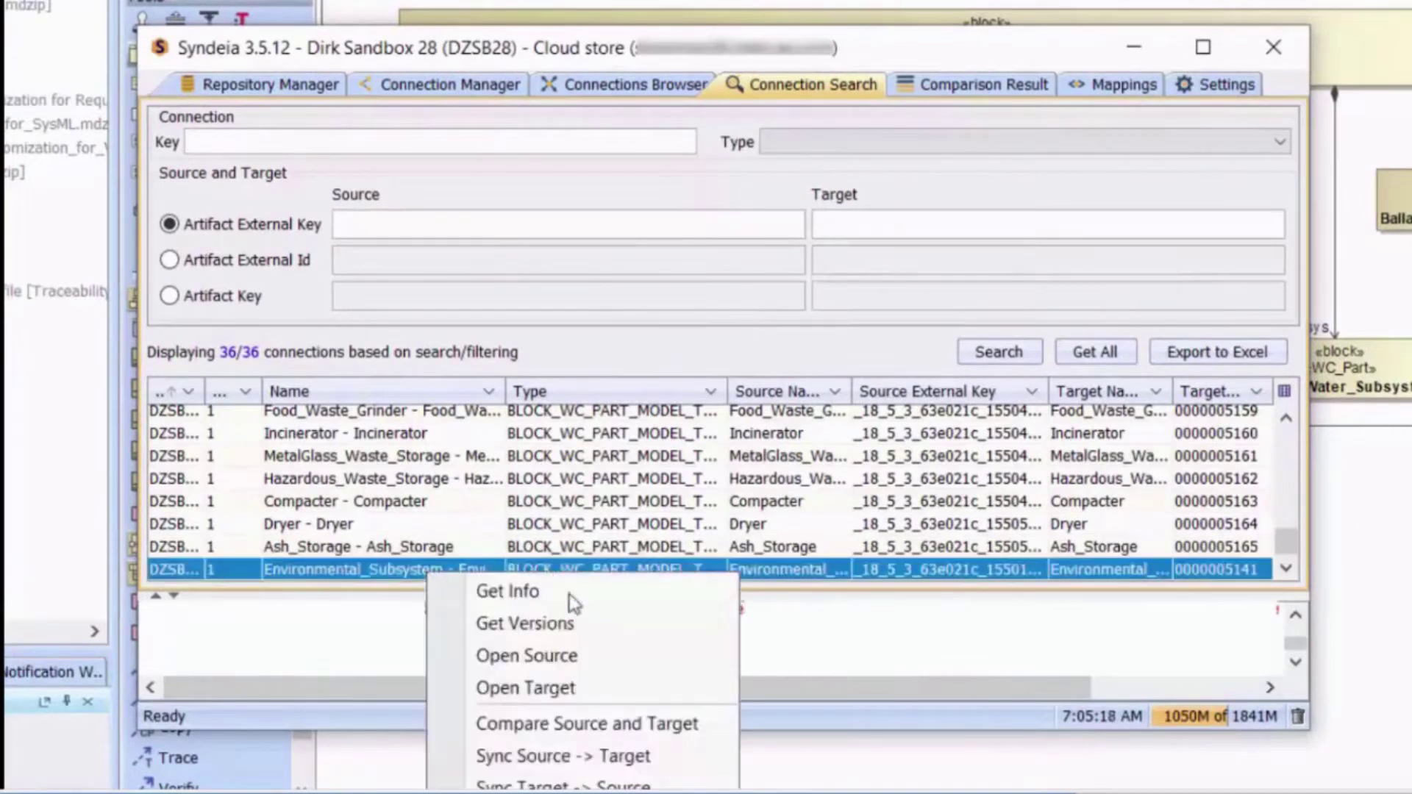
left_click(559, 723)
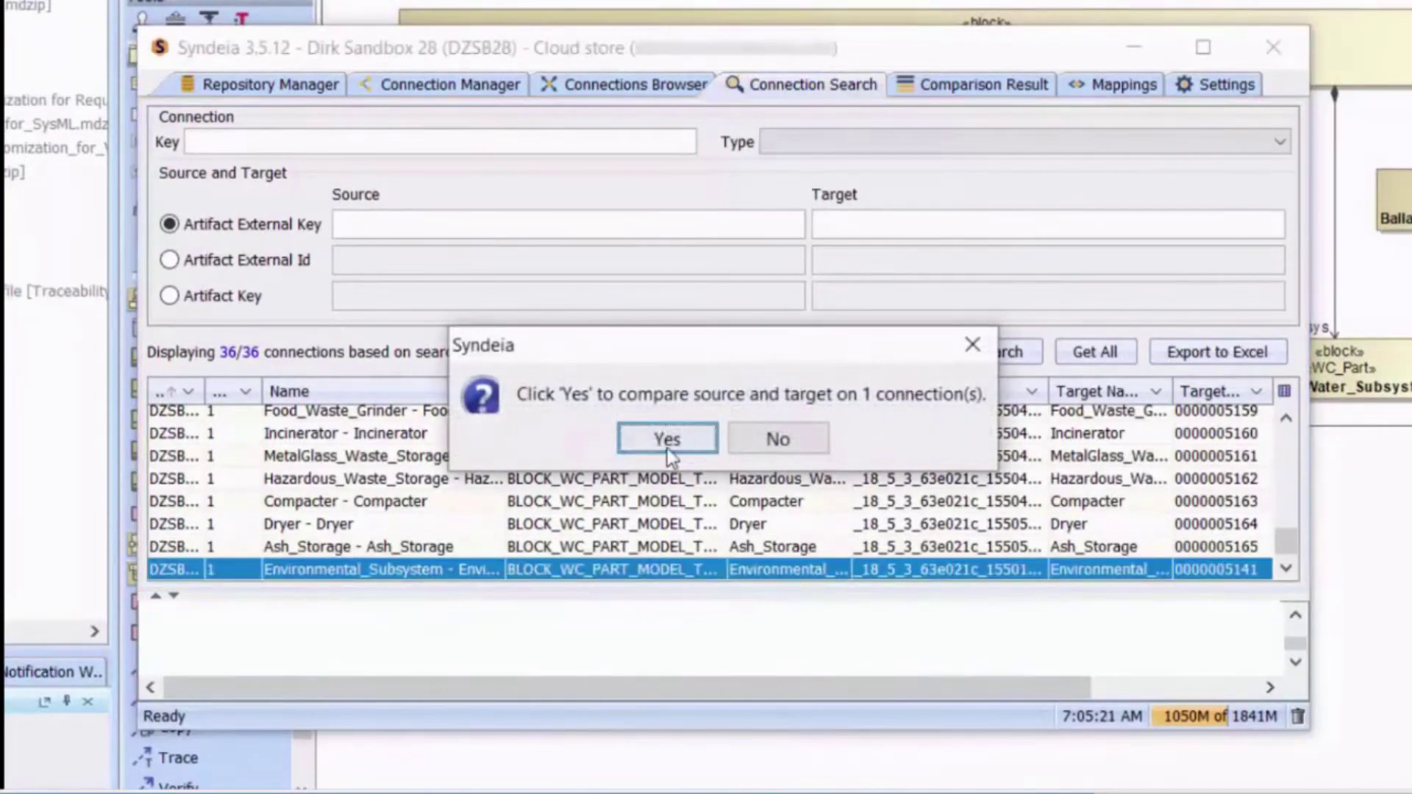
left_click(667, 440)
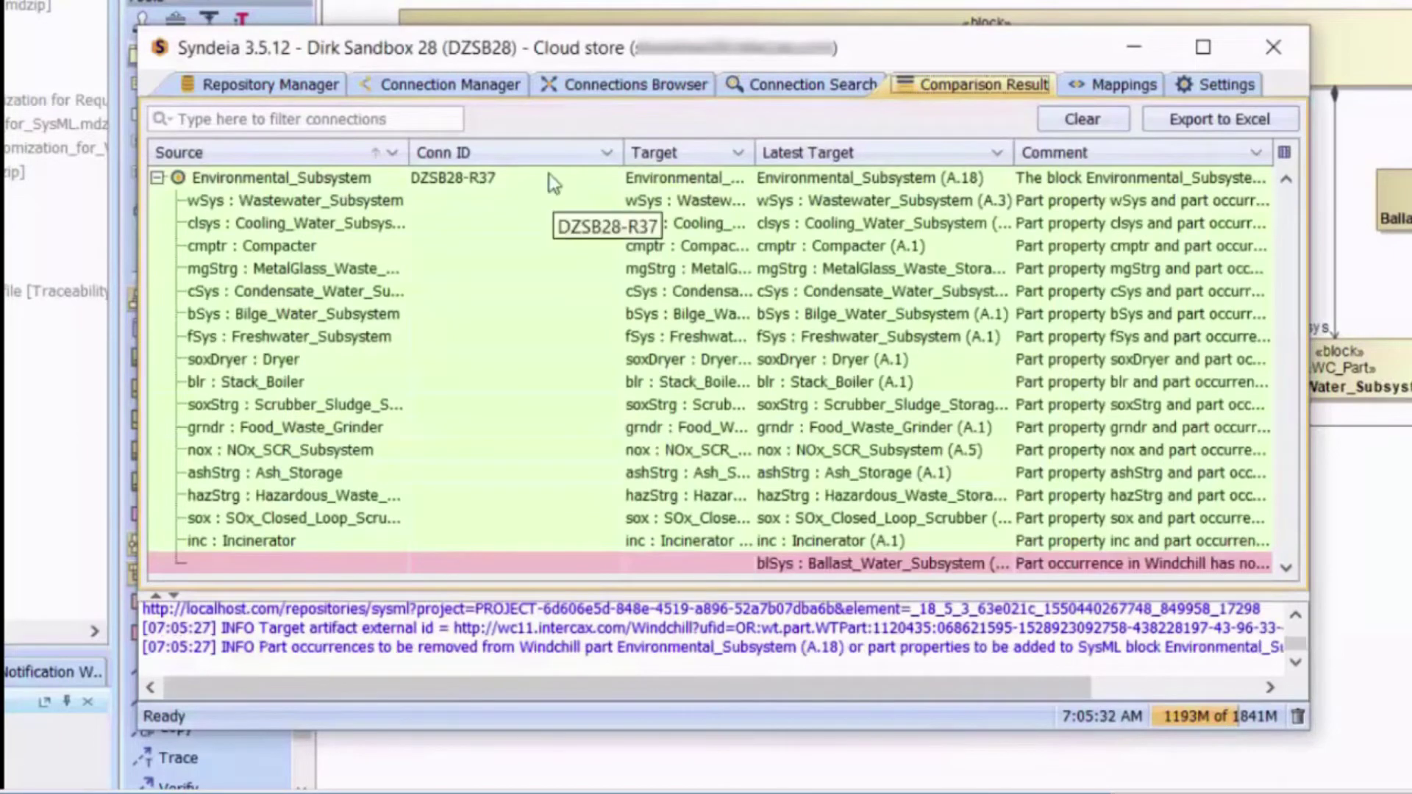
right_click(549, 175)
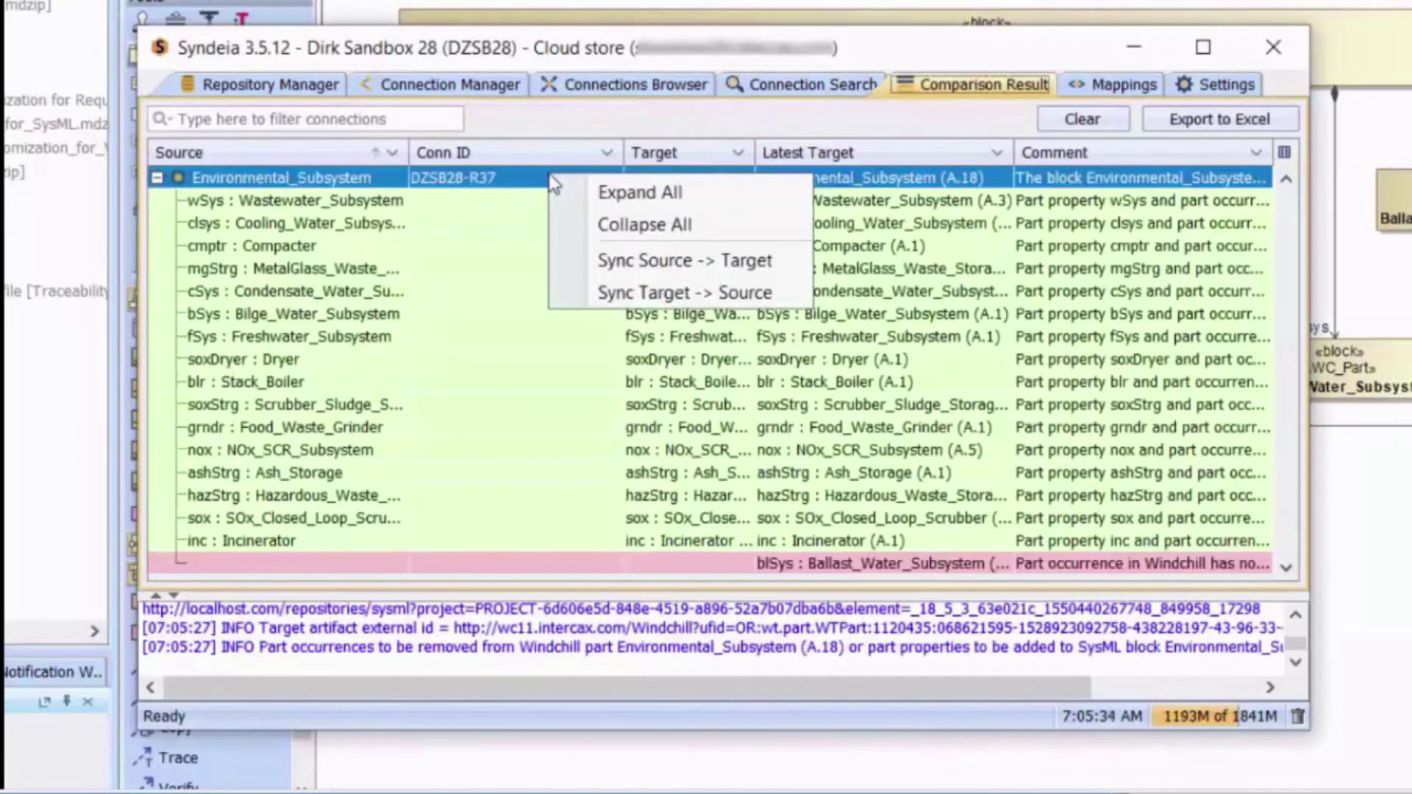
left_click(665, 263)
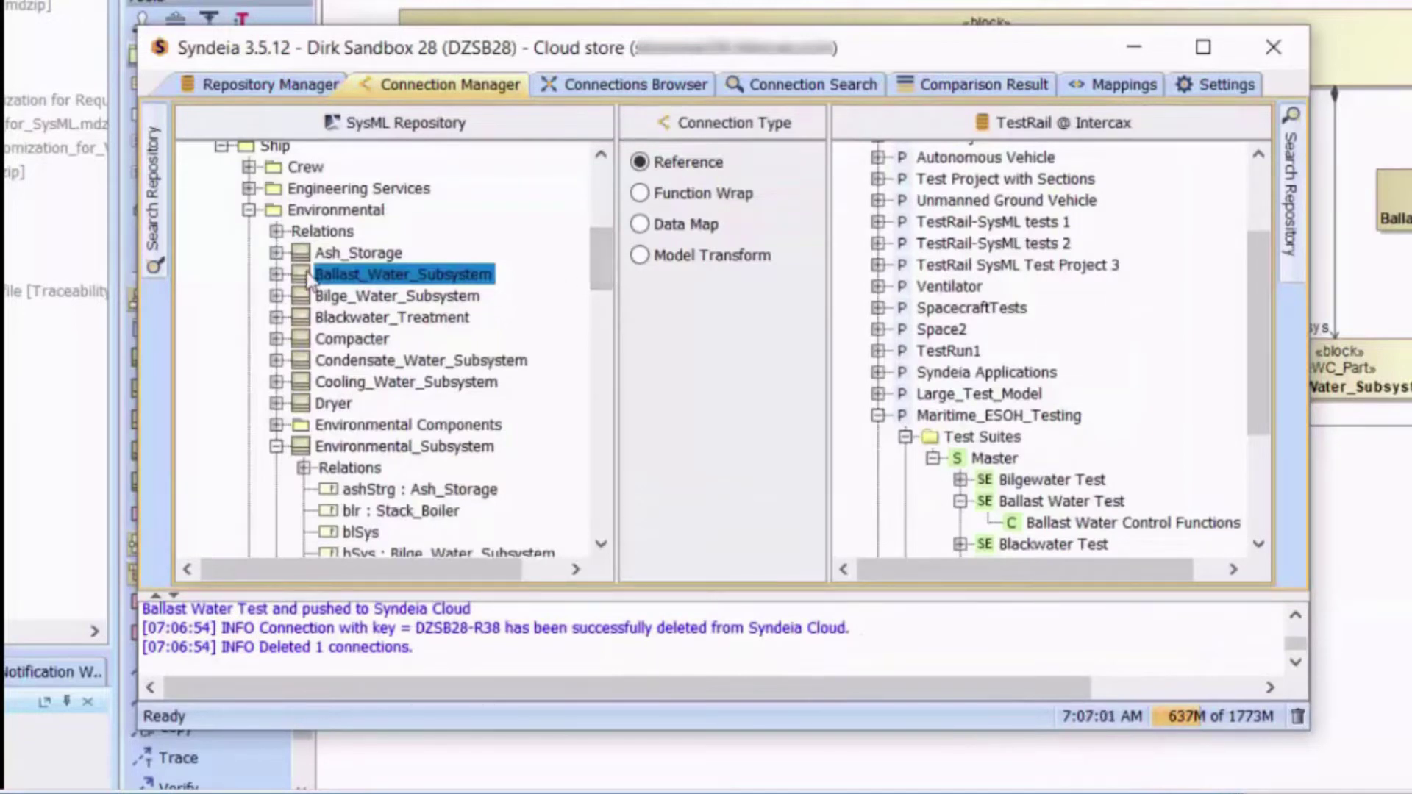
Step: Reference-link Ballast_Water_Subsystem to test case Ballast Water Control Functions and find it in Connection Search
left_click_drag(308, 281, 1033, 526)
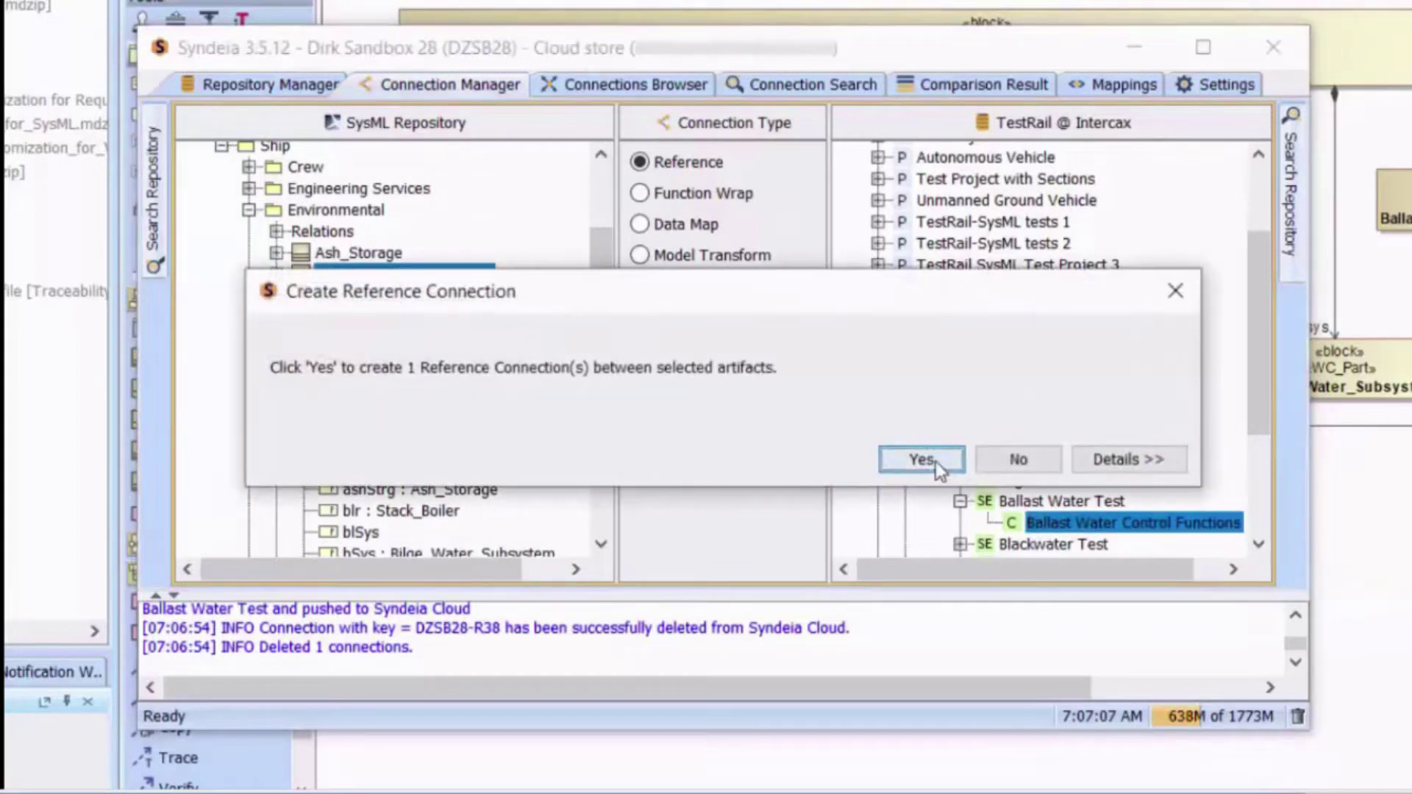
left_click(921, 460)
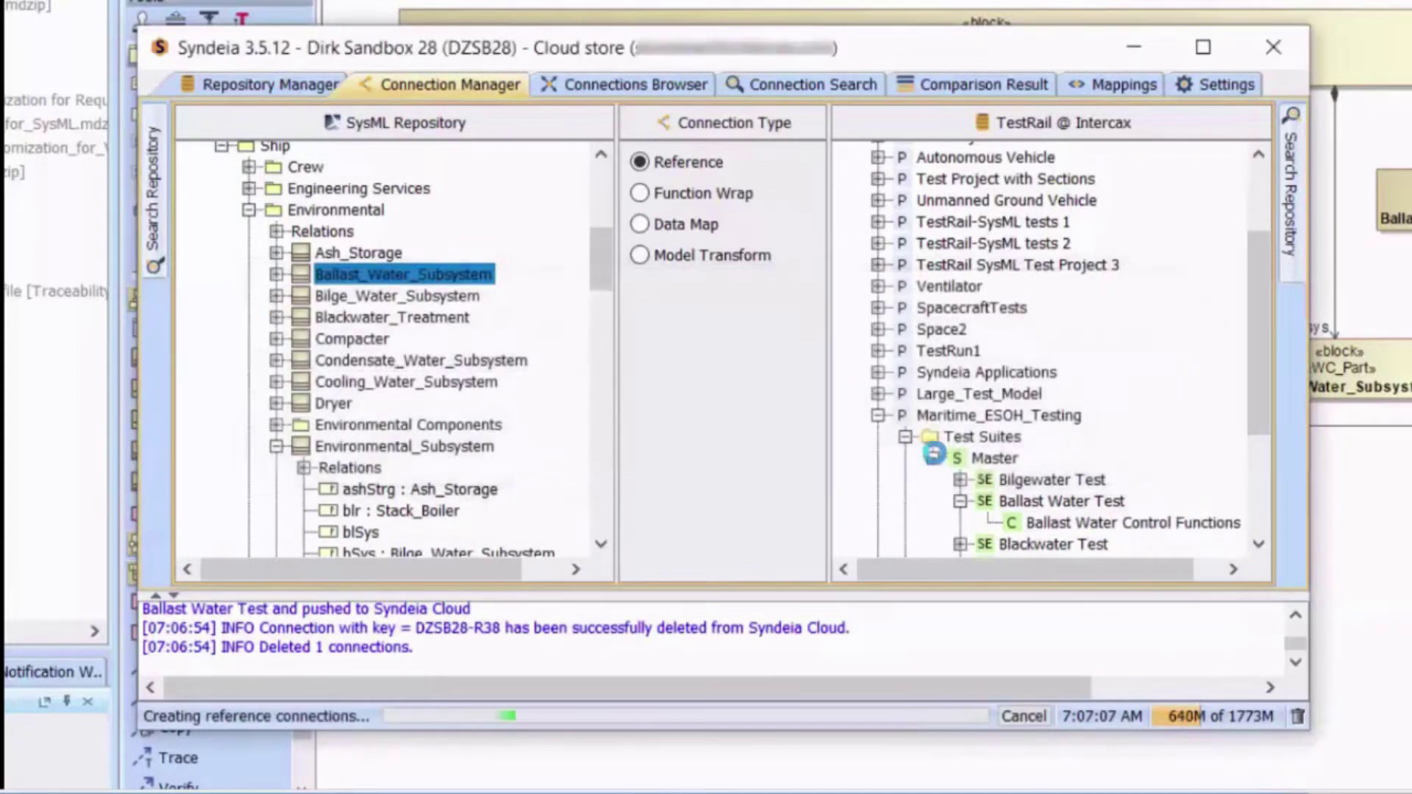
left_click(822, 89)
left_click(1092, 353)
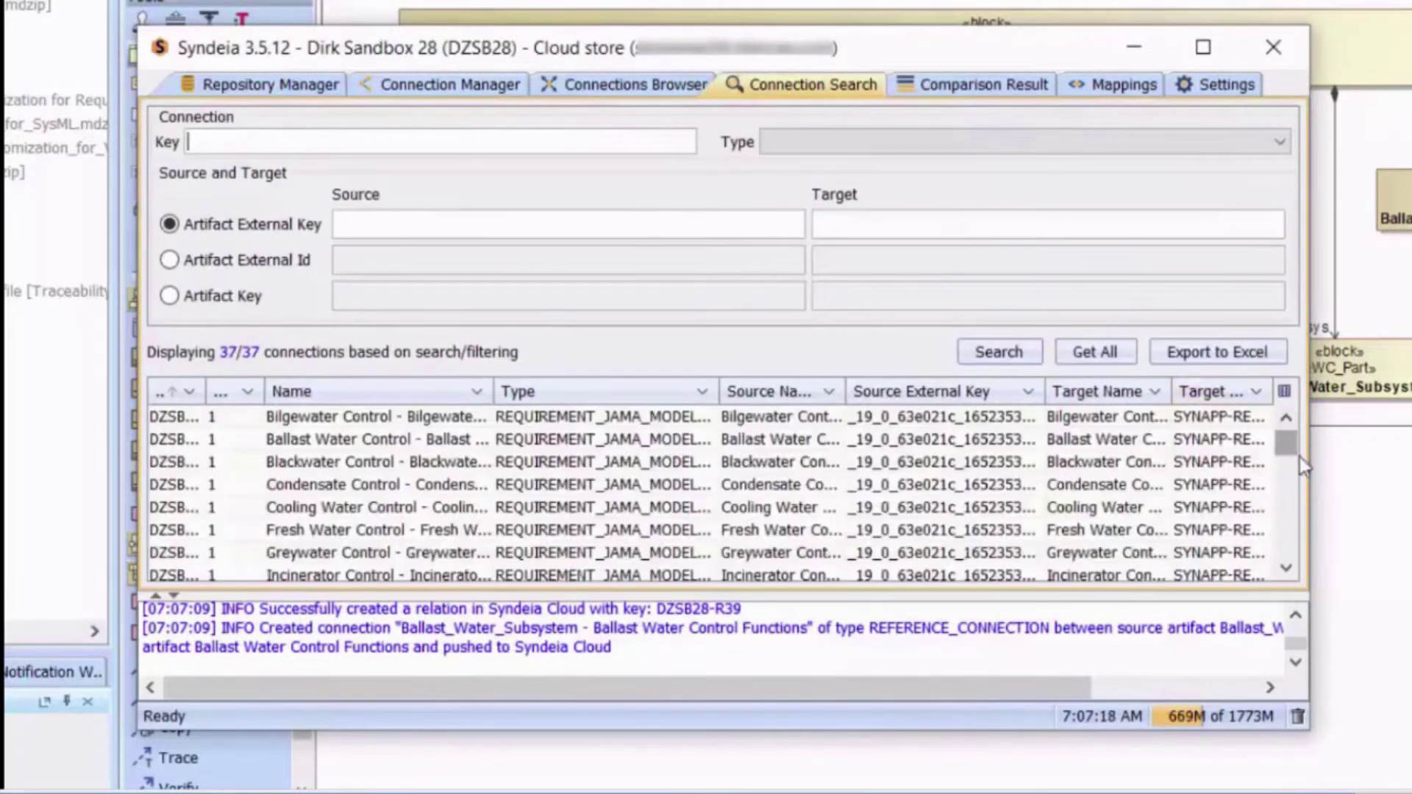
left_click_drag(1289, 442, 1293, 569)
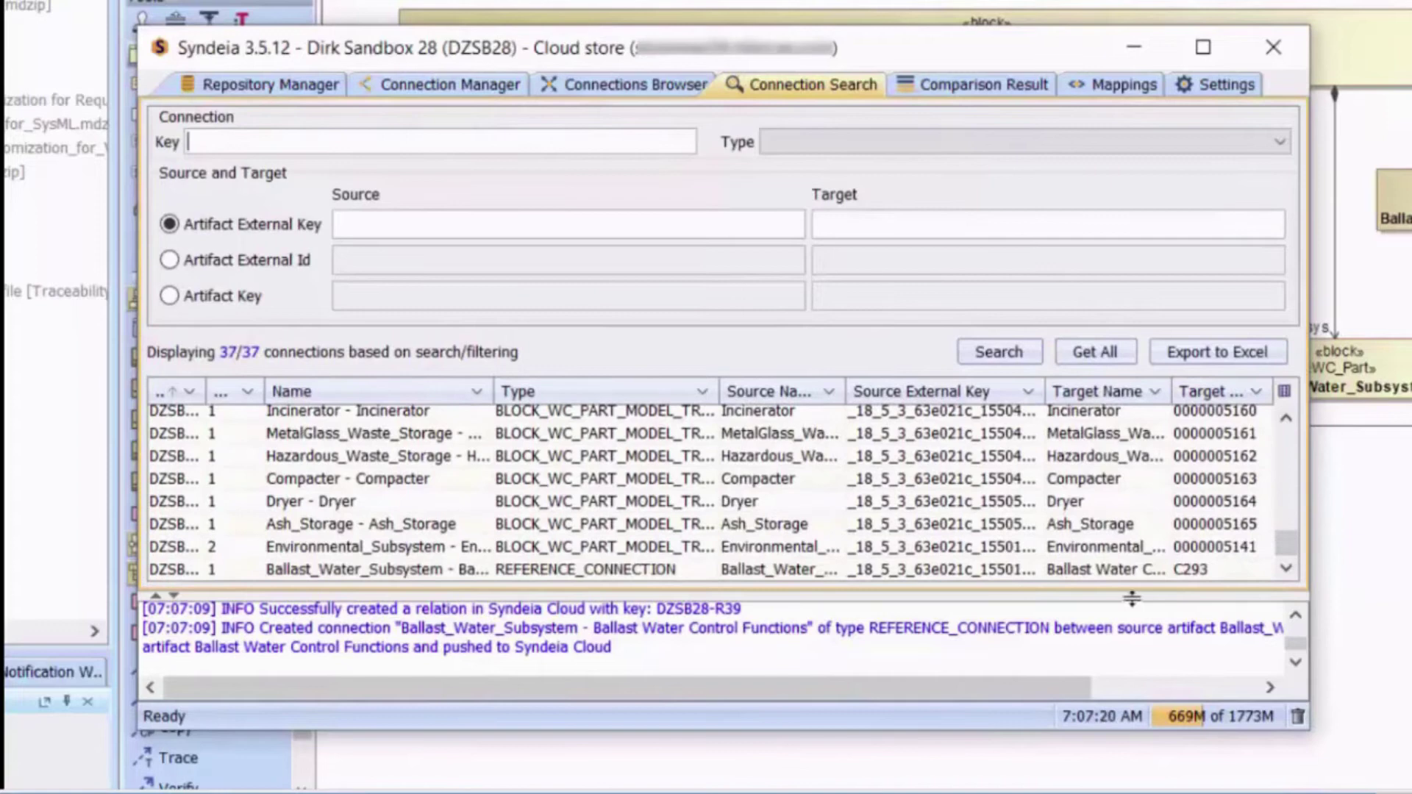
right_click(966, 571)
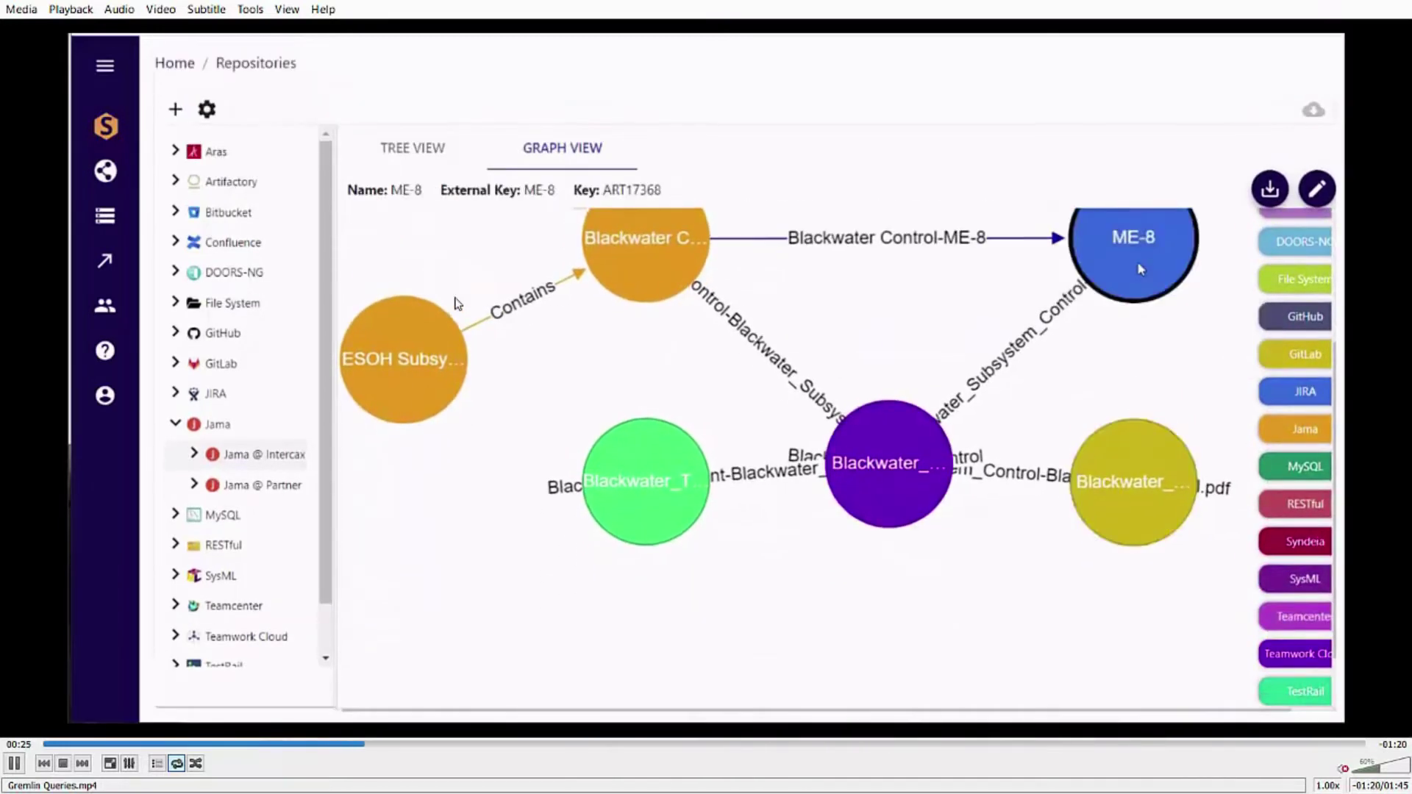
Step: Run the raw Gremlin query graphing Jama, Teamwork Cloud, Windchill and Jira relations for DZSB19
key("alt+Right")
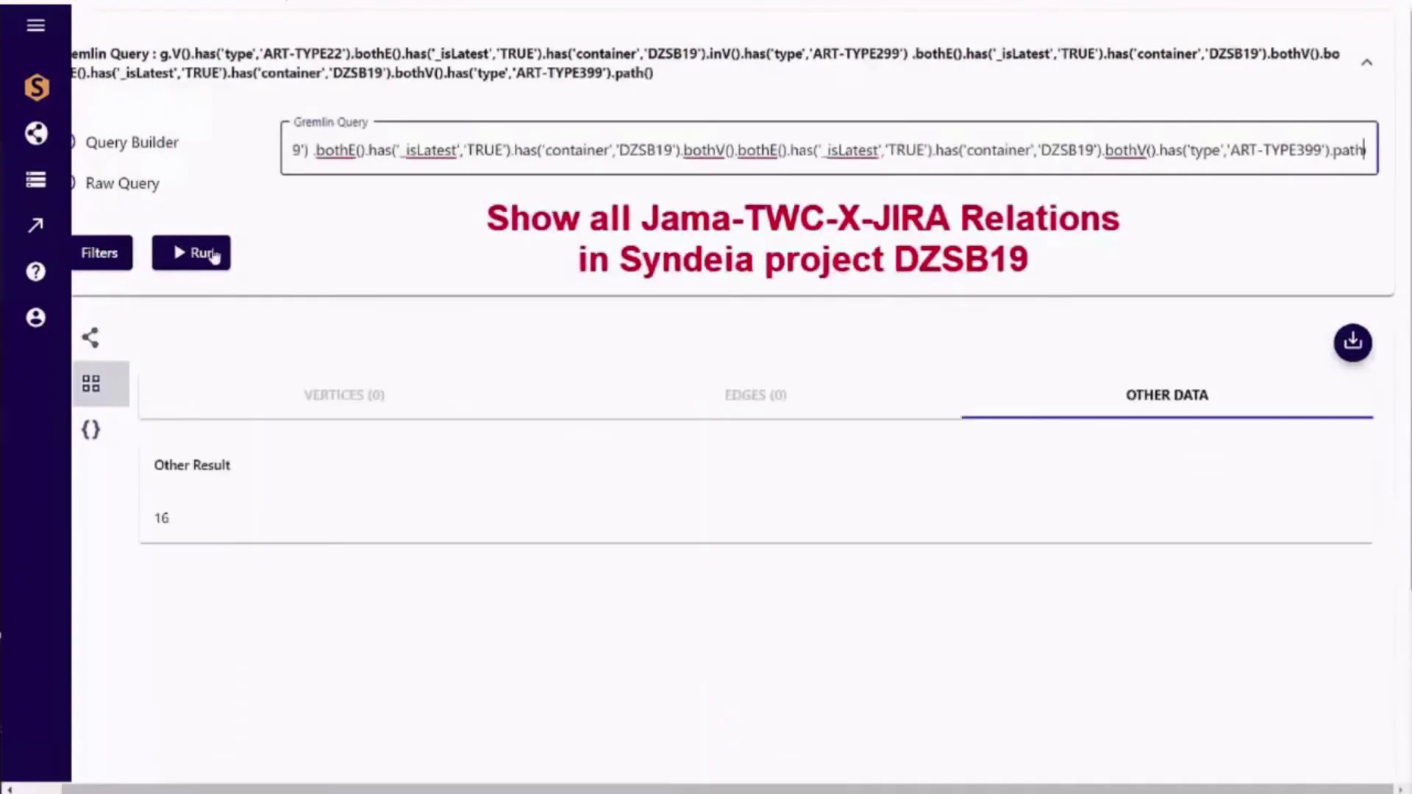
left_click(234, 252)
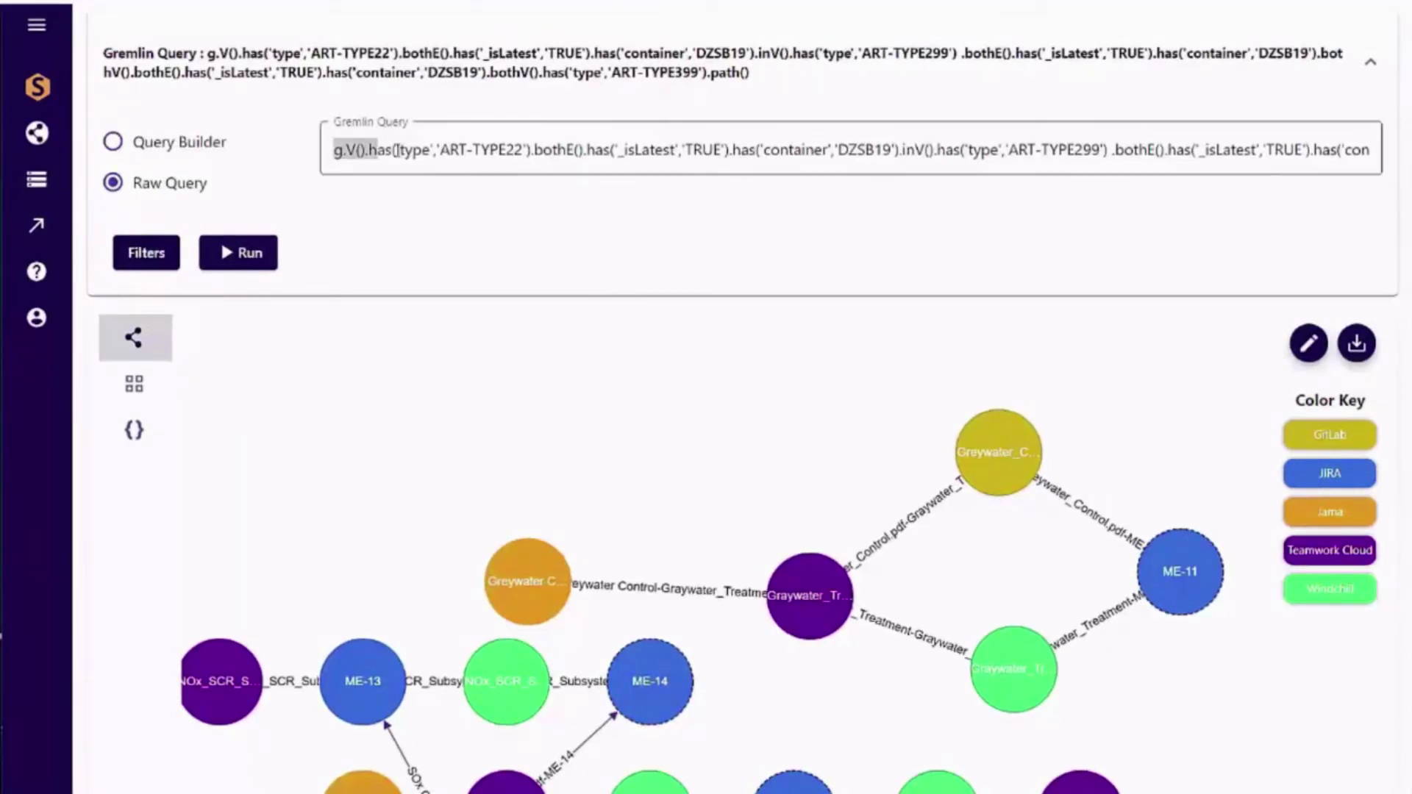
Step: Place the cursor in the Gremlin Query field to edit the raw query
left_click(338, 150)
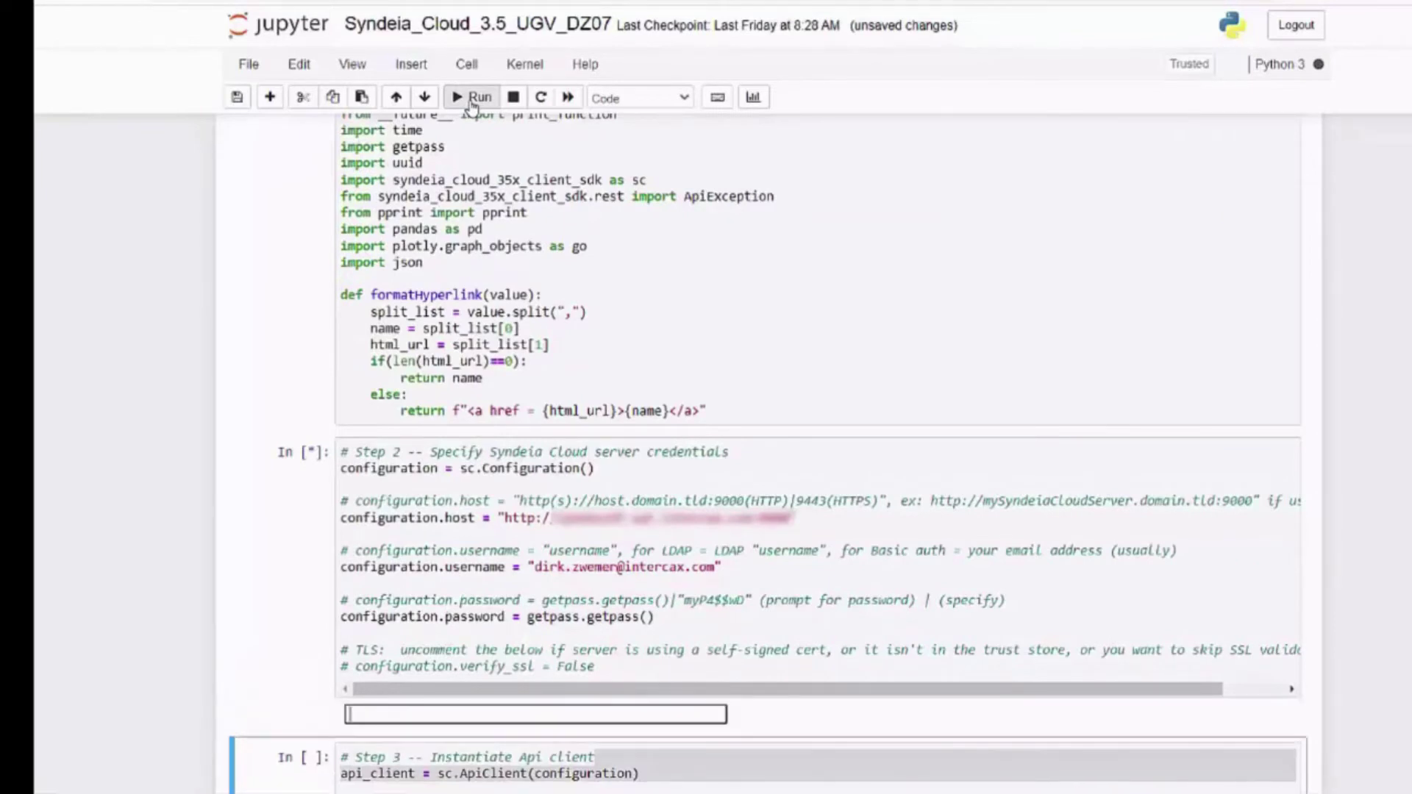
Step: Sign in to Syndeia Cloud with the account password and create the API client
type("•")
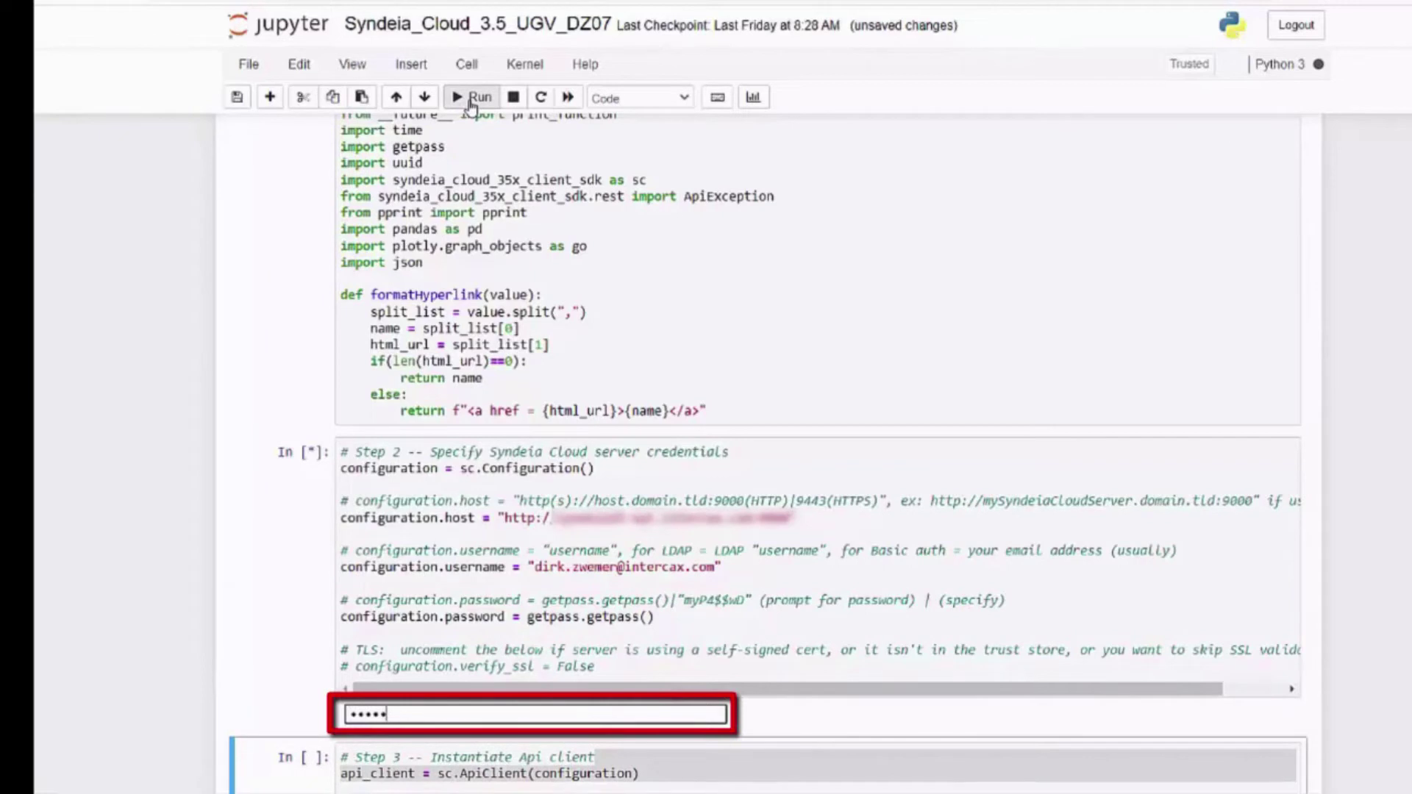
type("••••")
key("Return")
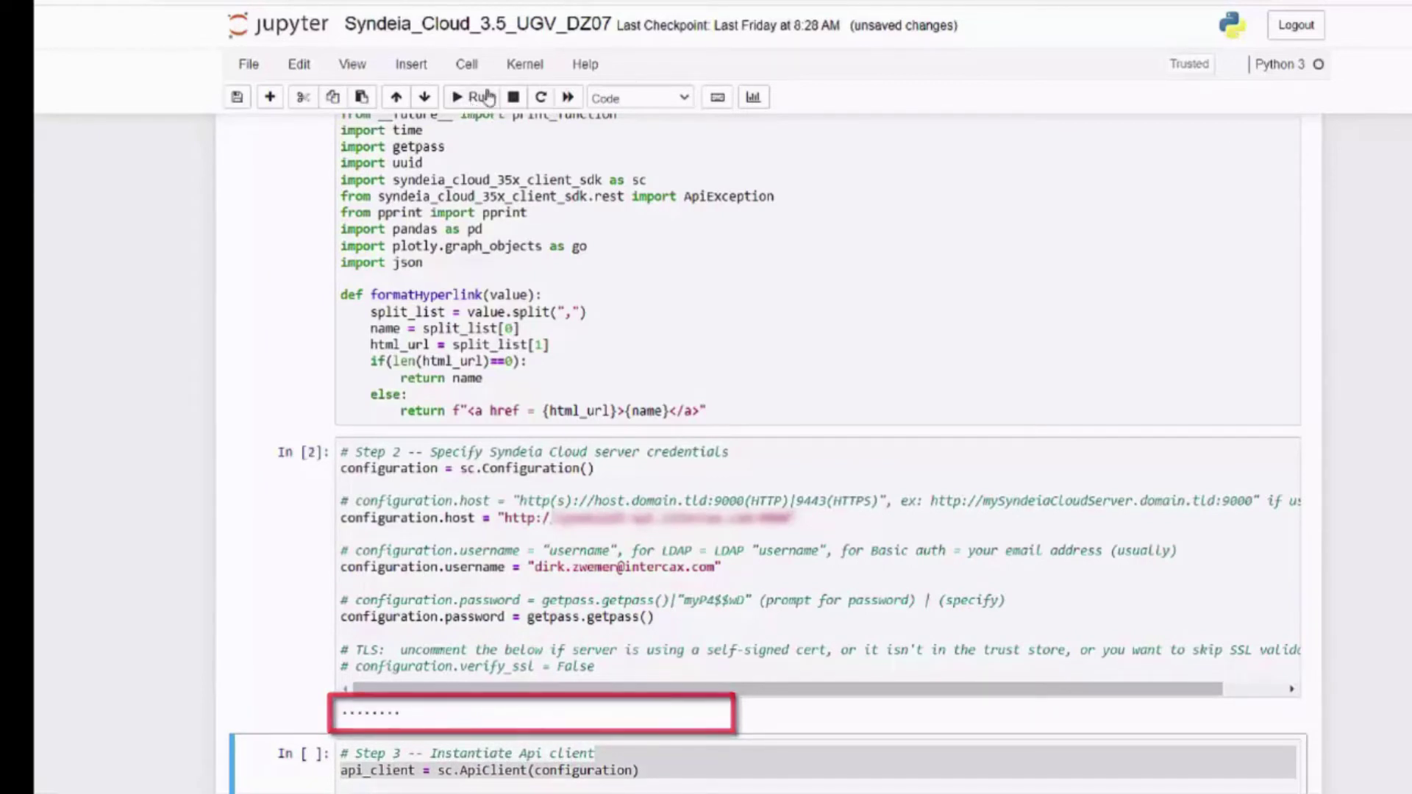
left_click(469, 100)
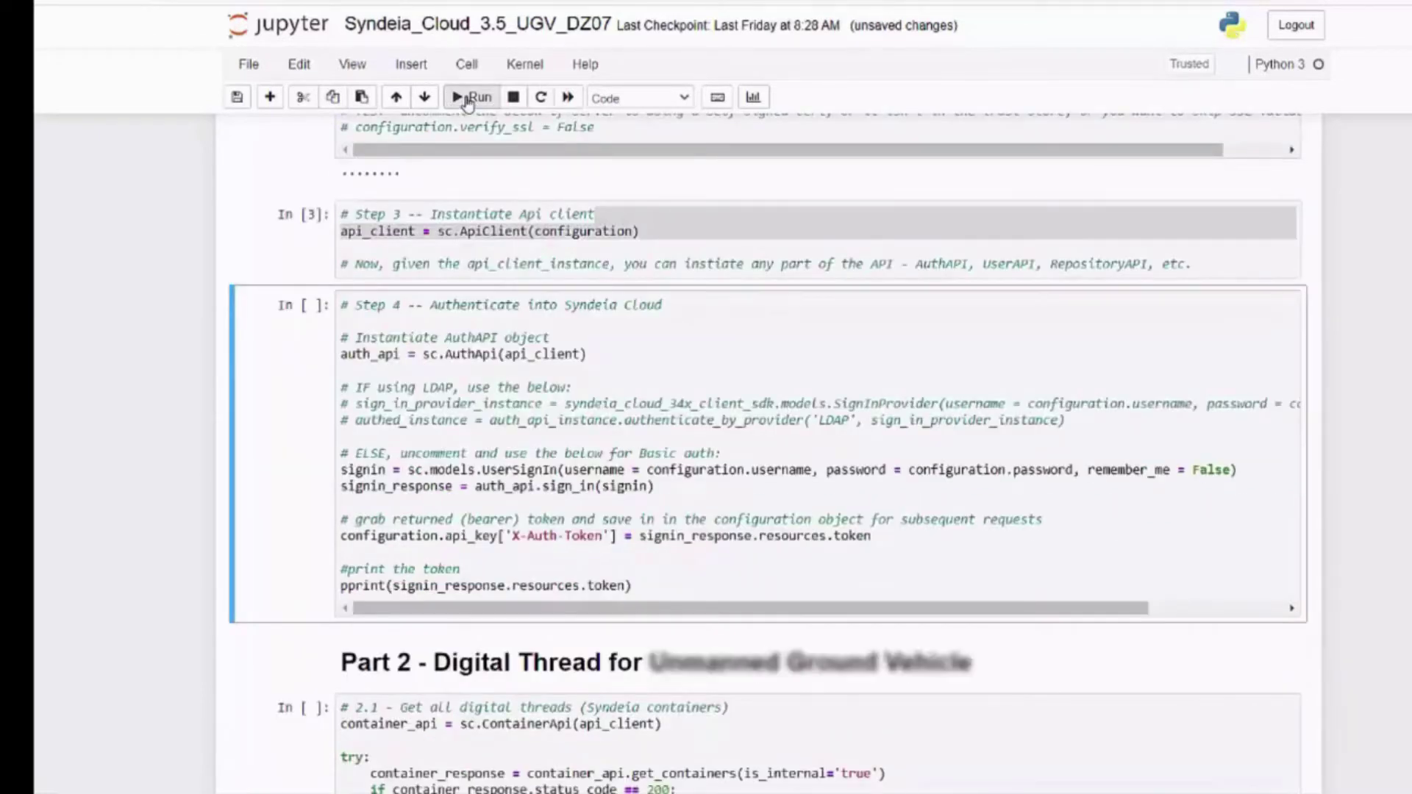
left_click(471, 99)
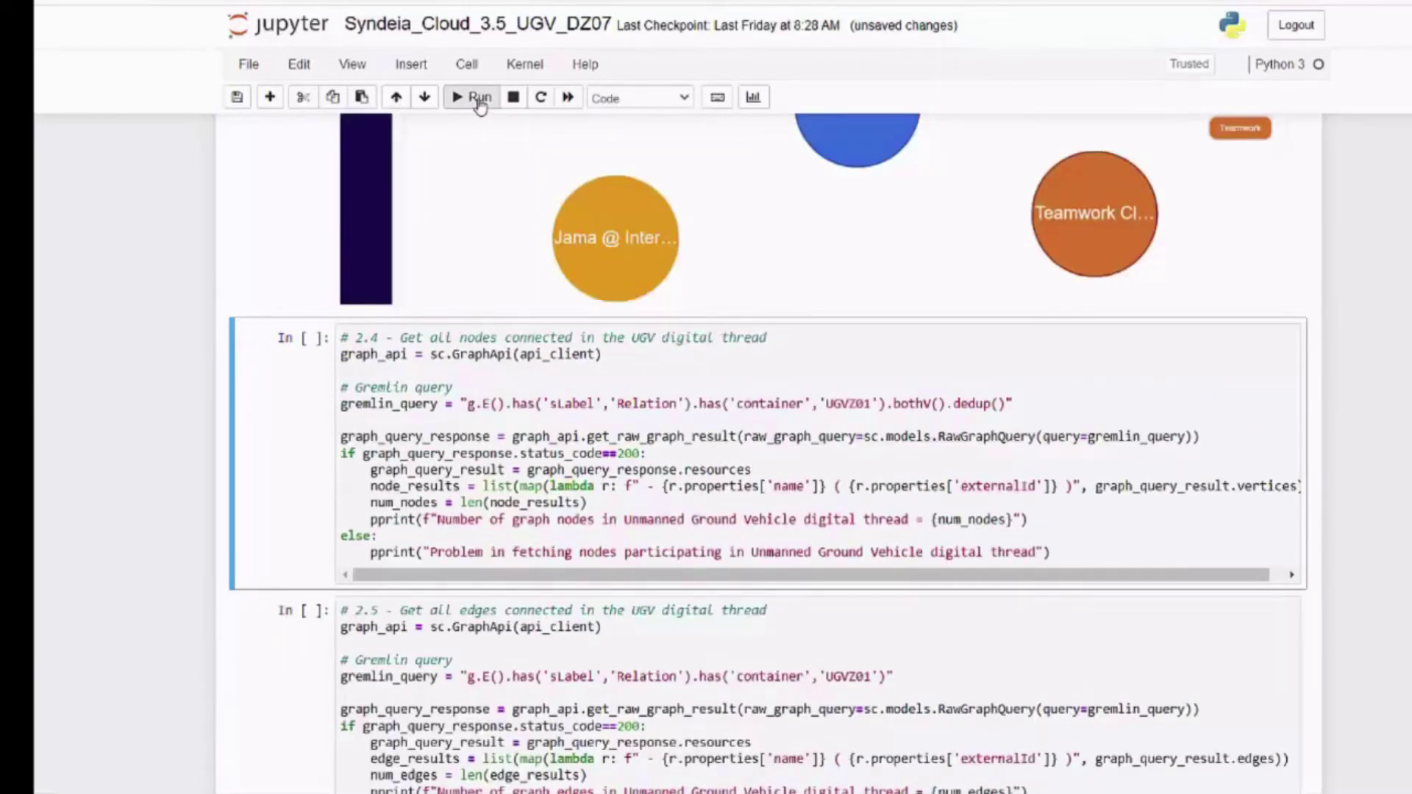
Step: Run the queries reporting 119 UGV thread nodes, 78 edges and 41 TWC requirements
left_click(478, 103)
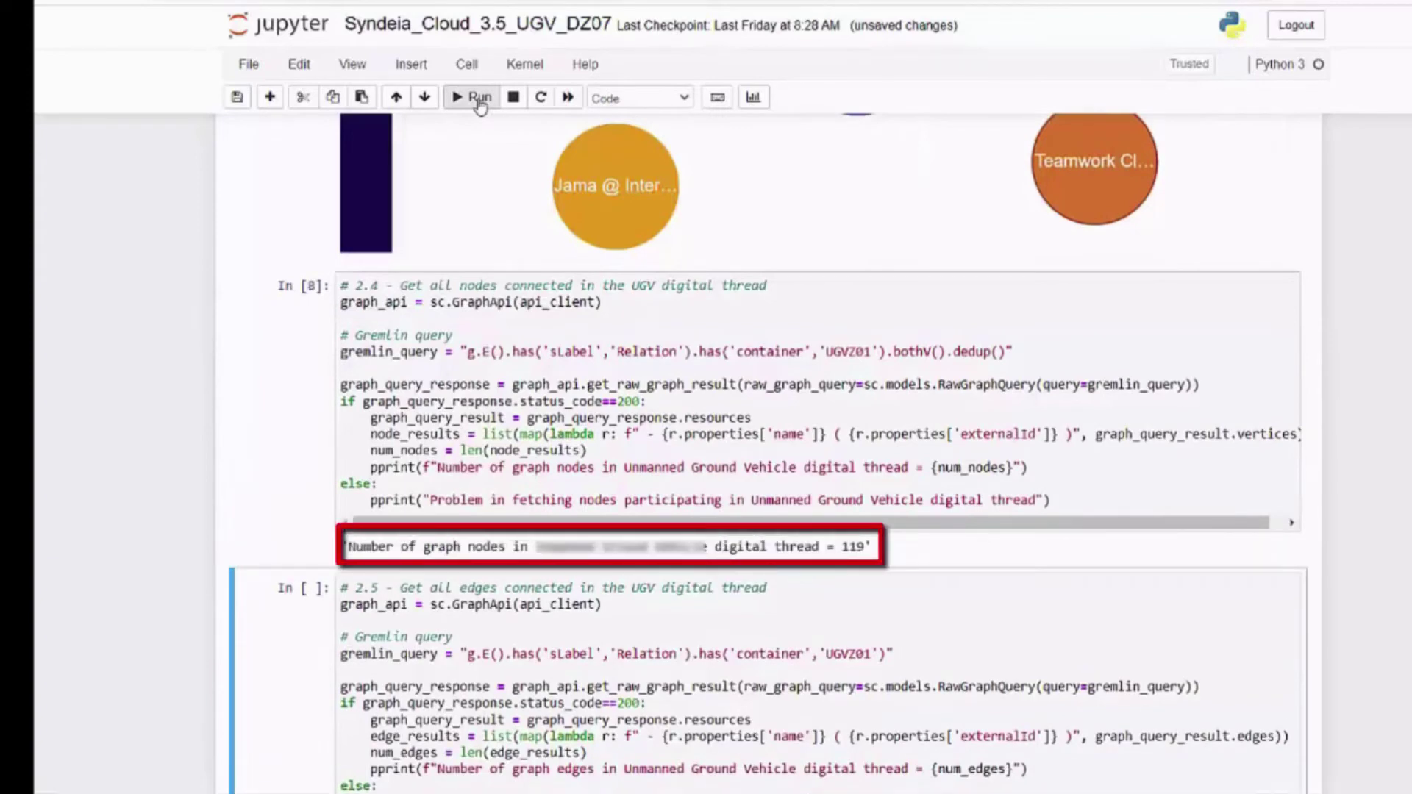
left_click(478, 103)
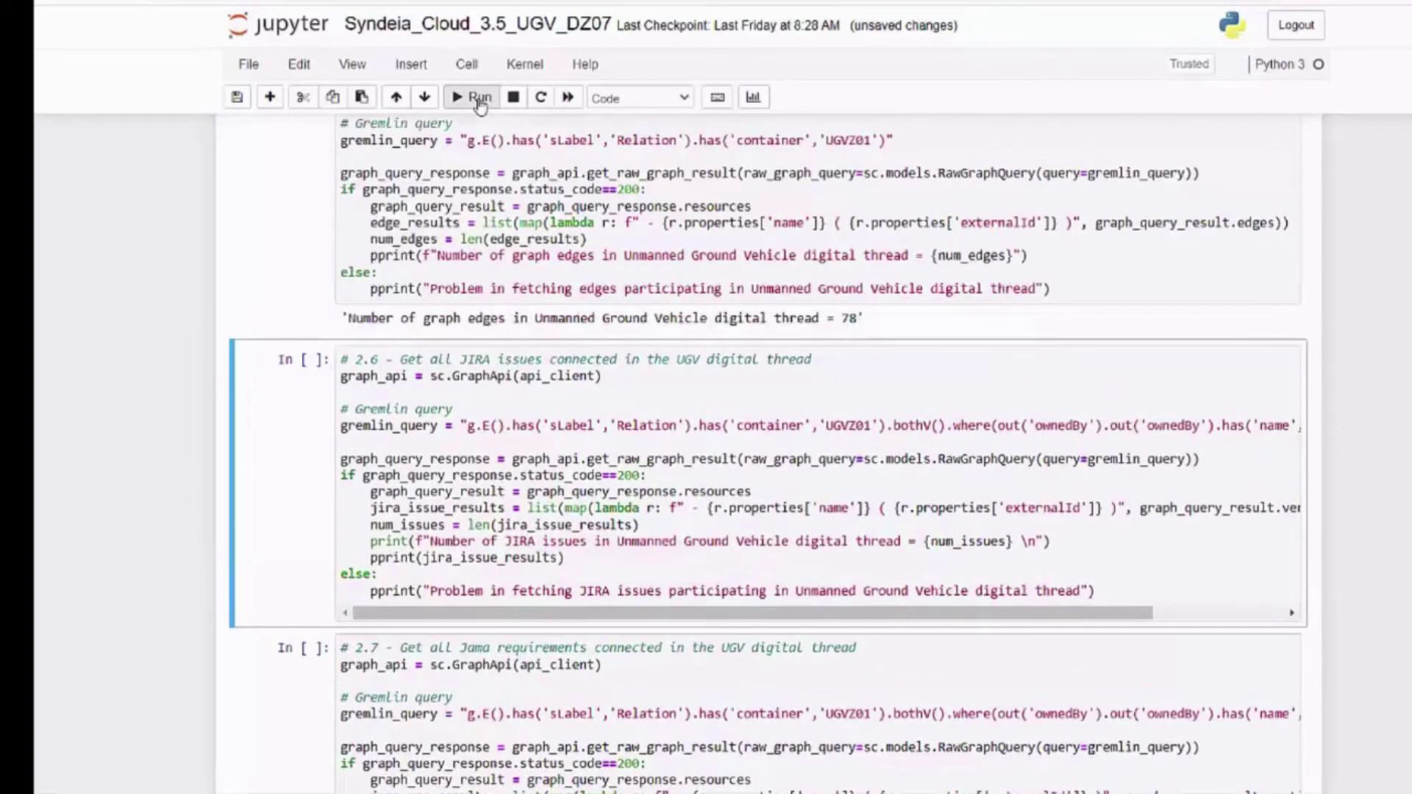
left_click(479, 103)
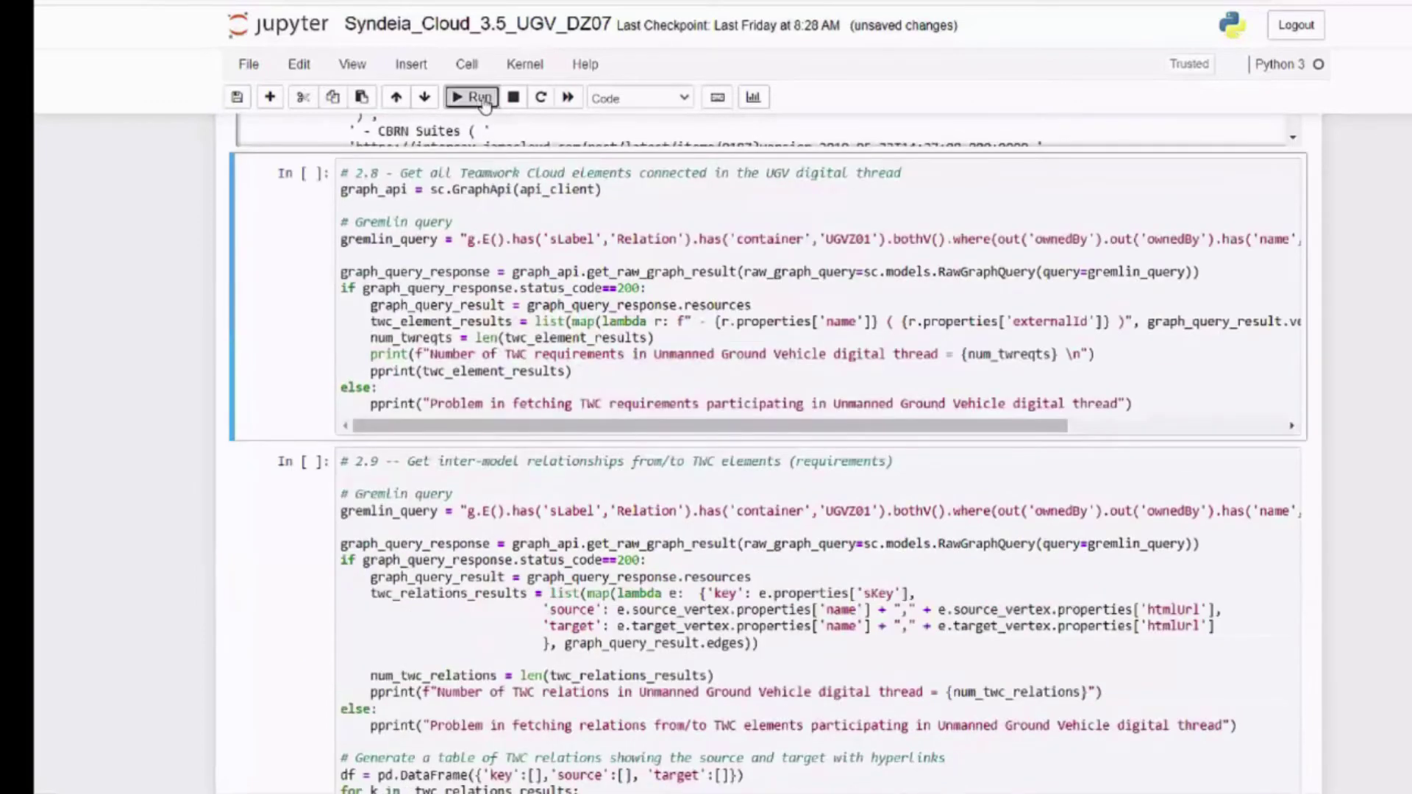
left_click(479, 98)
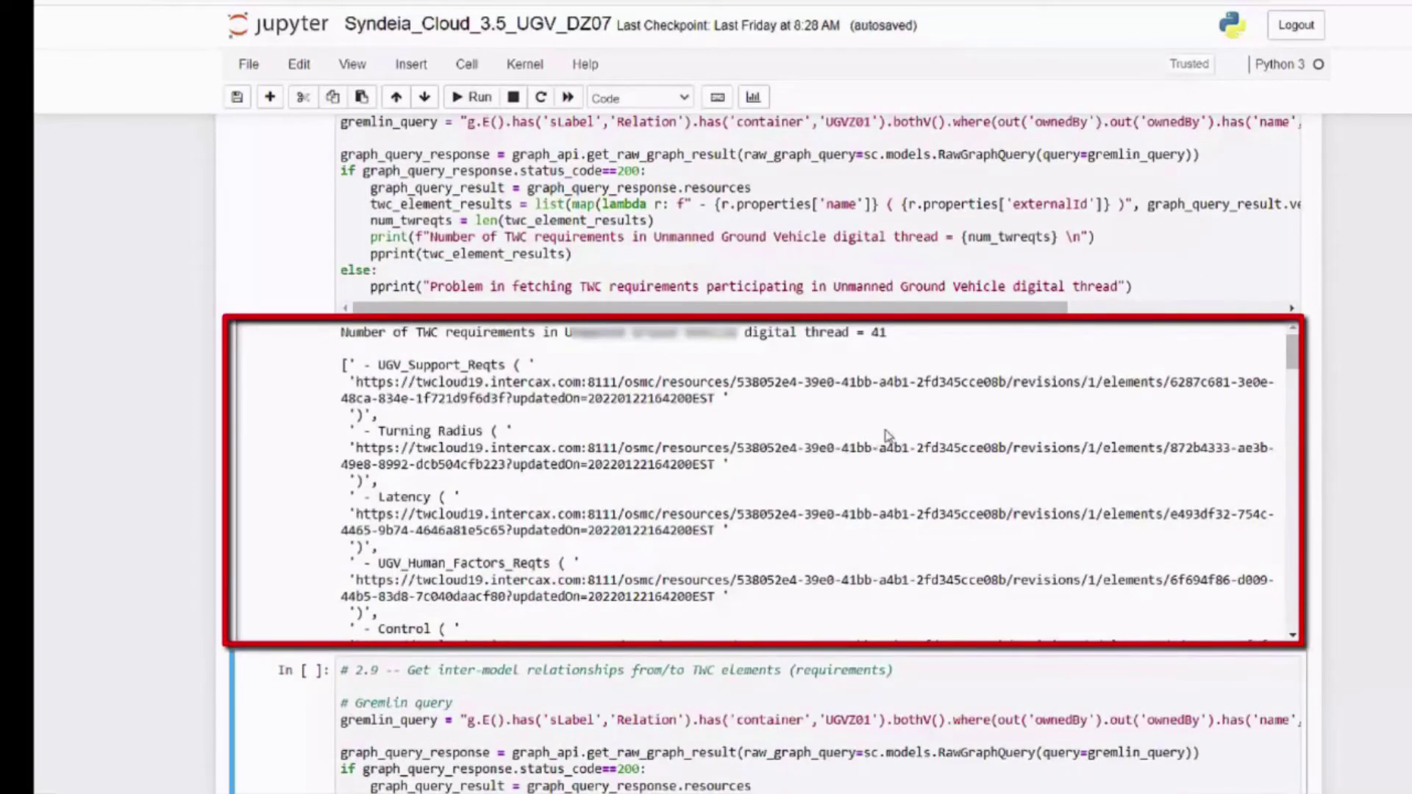
scroll(889, 433, "down", 10)
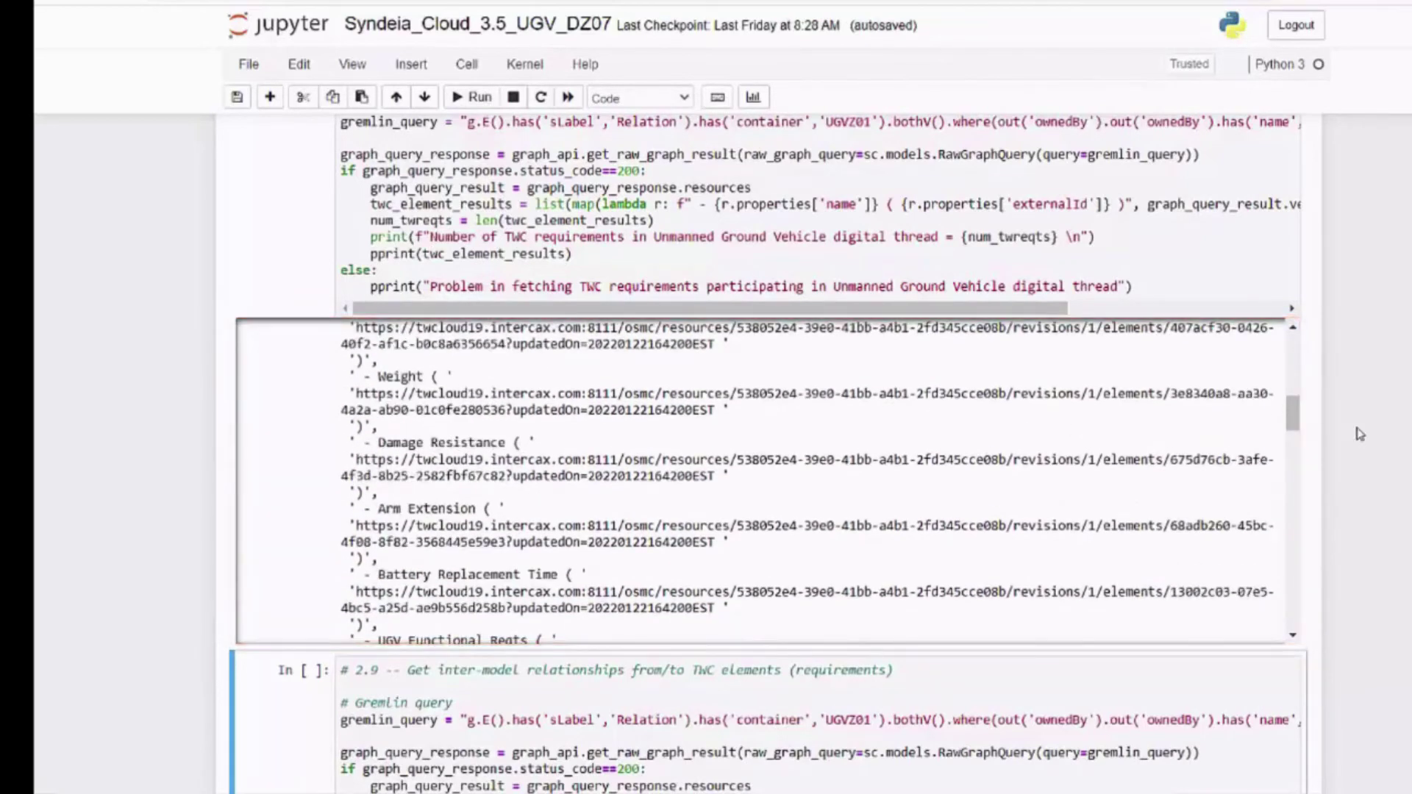
scroll(1358, 435, "down", 7)
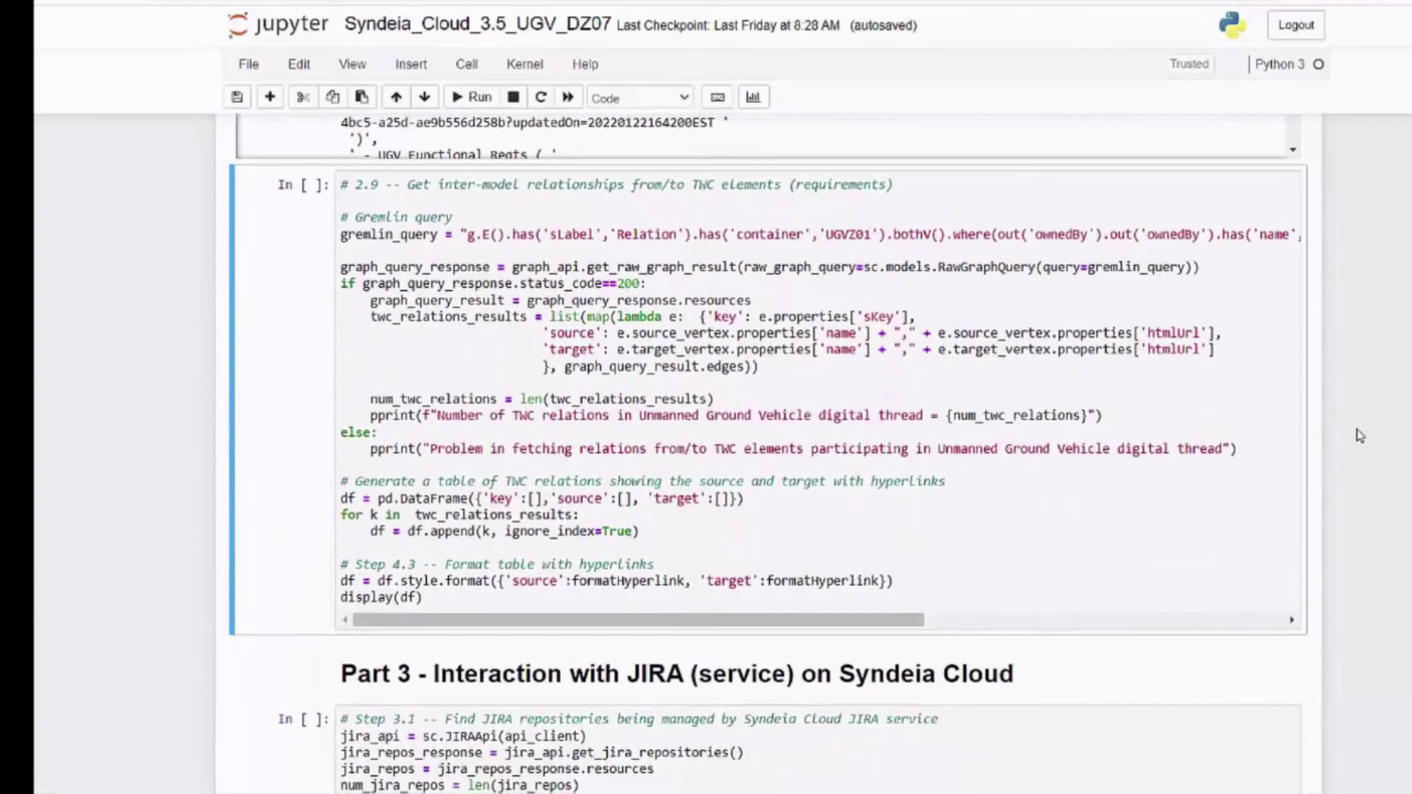
Step: Run the step 2.9 query and review the 78 TWC relations in its hyperlinked table
left_click(480, 99)
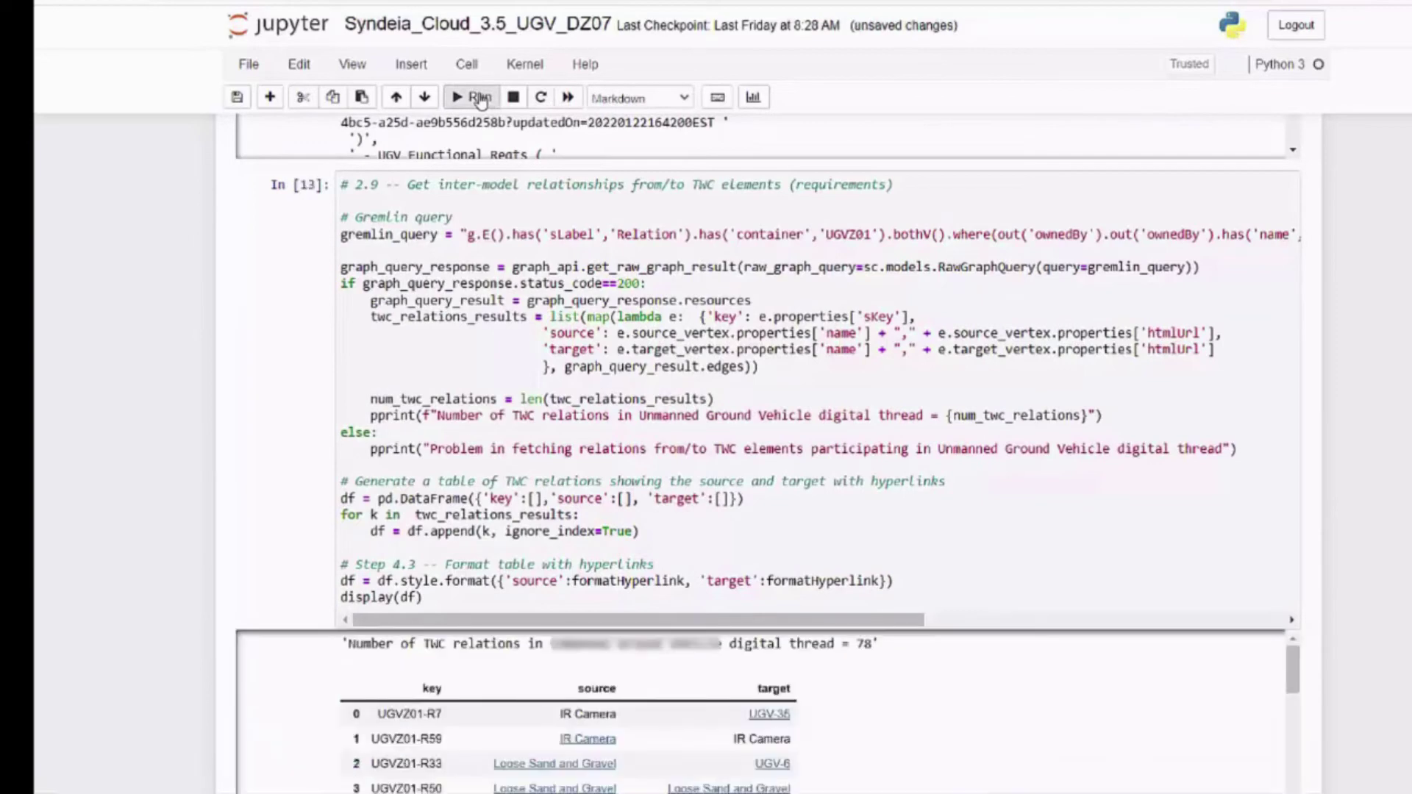
scroll(1218, 417, "down", 5)
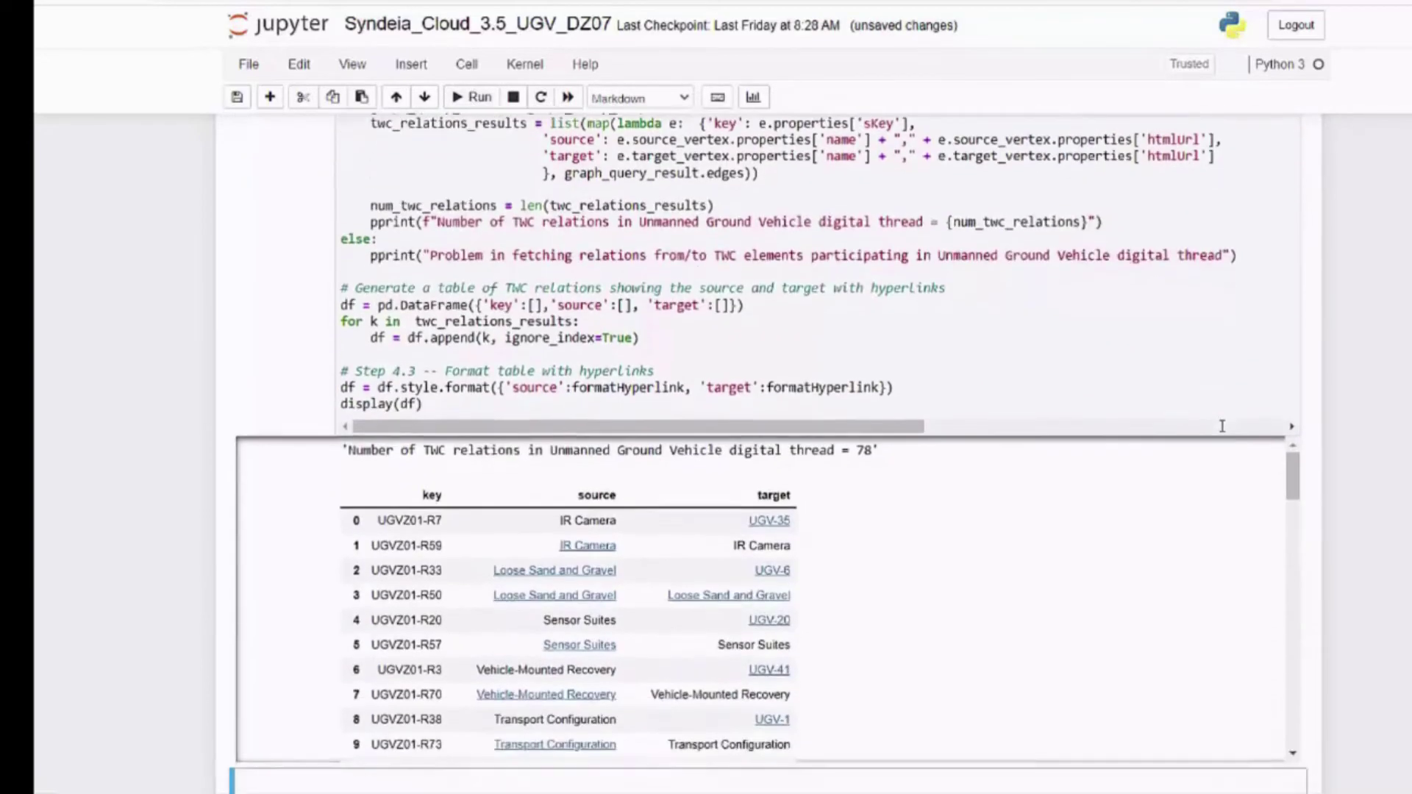
scroll(1220, 432, "down", 4)
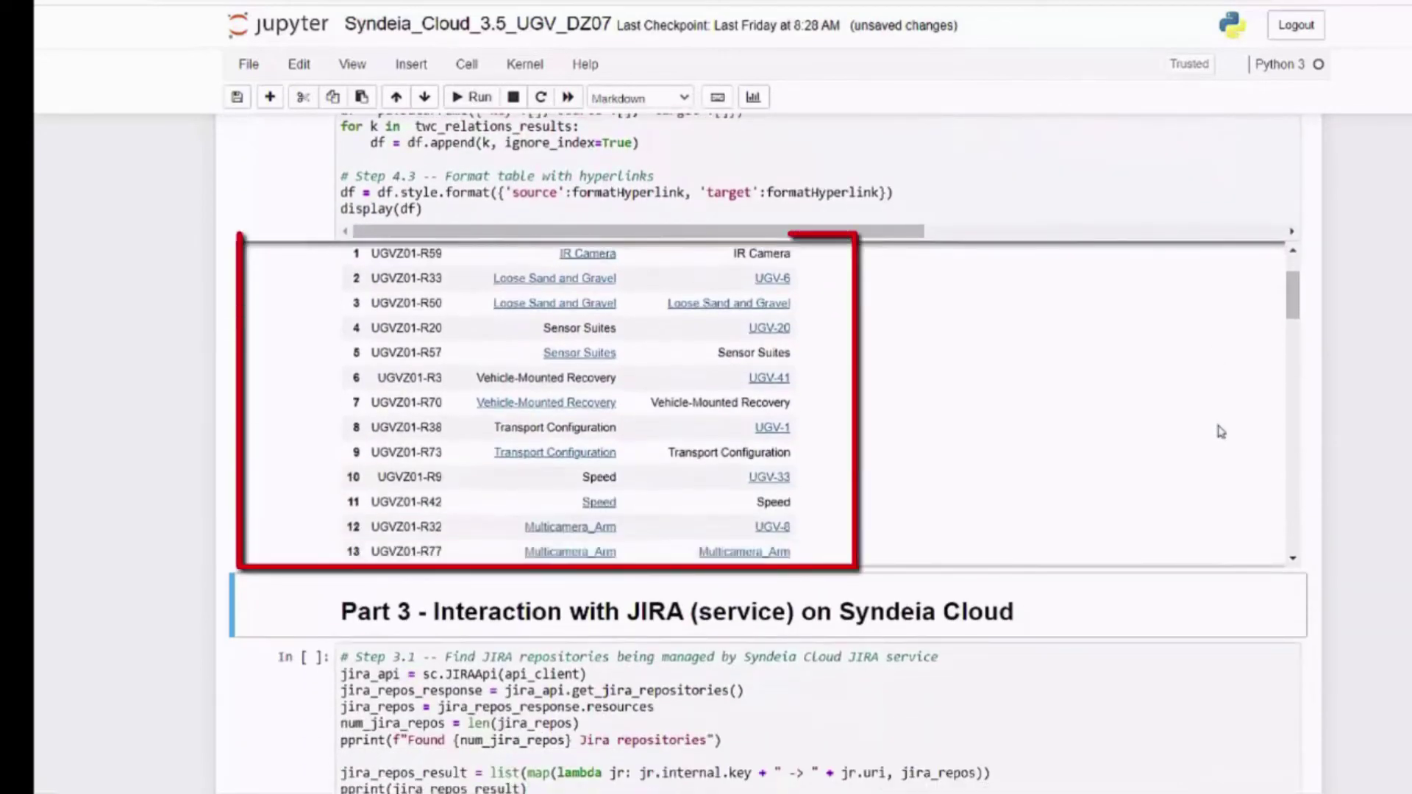
scroll(1084, 452, "down", 5)
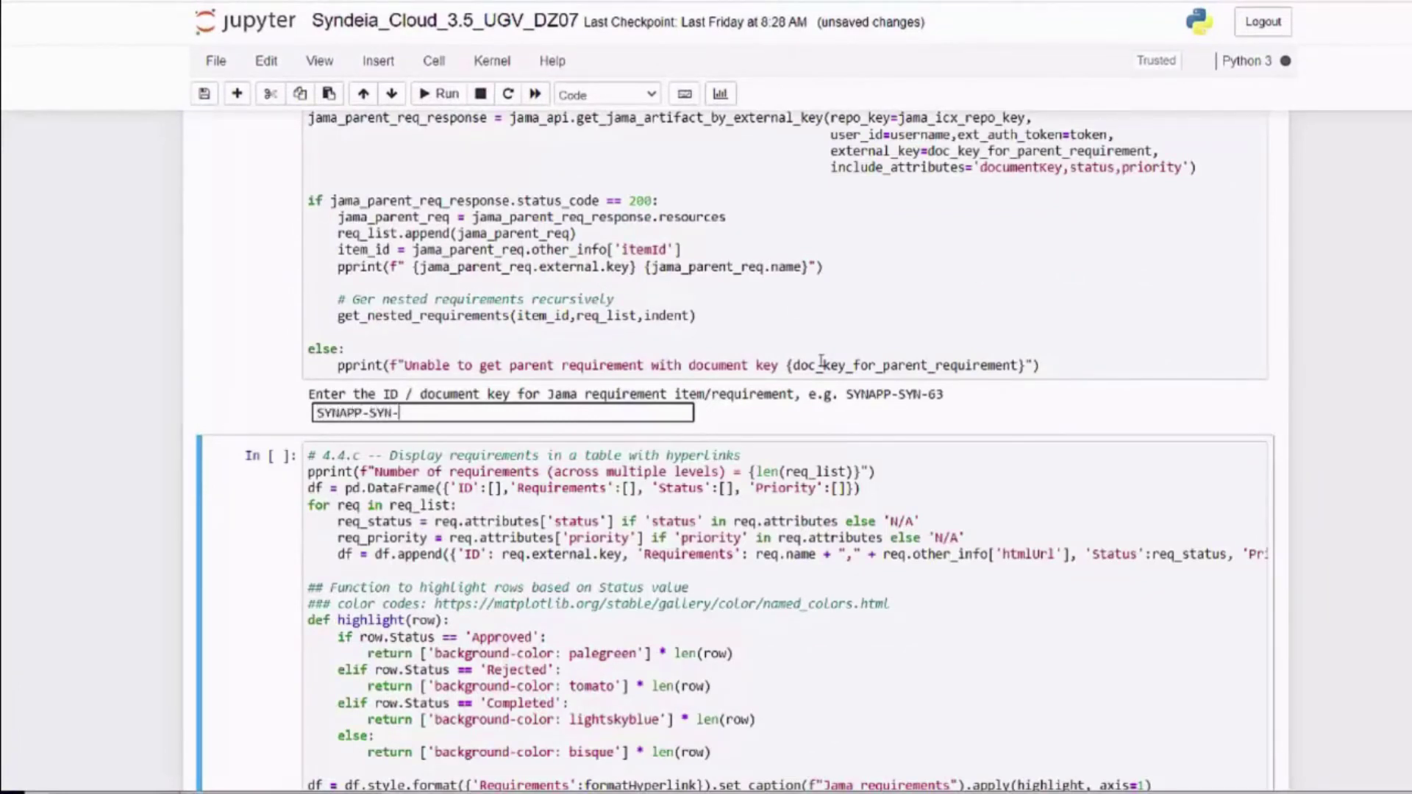
Step: Submit Jama key SYNAPP-SYN-66 and display its 6 nested requirements in a status-coloured table
key("Return")
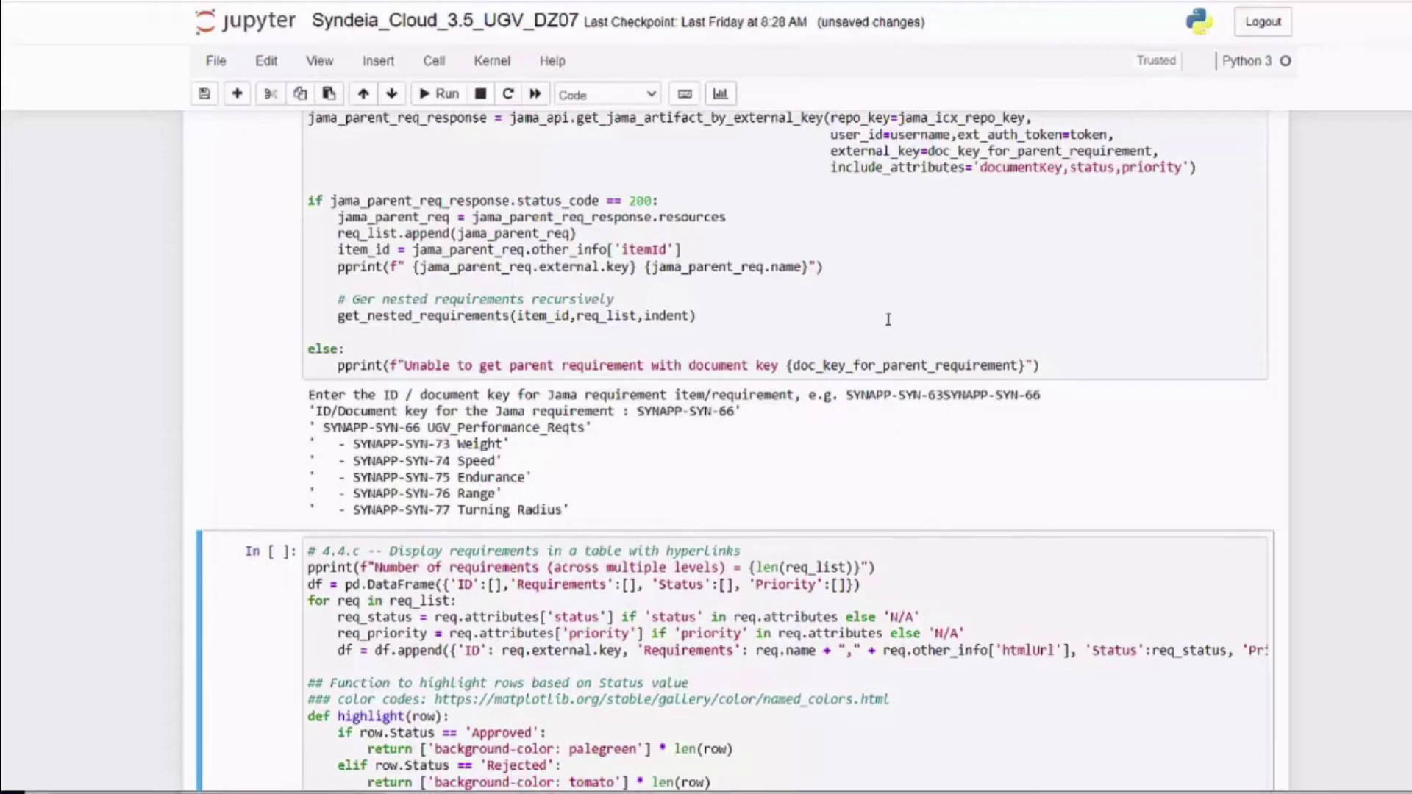
left_click(448, 96)
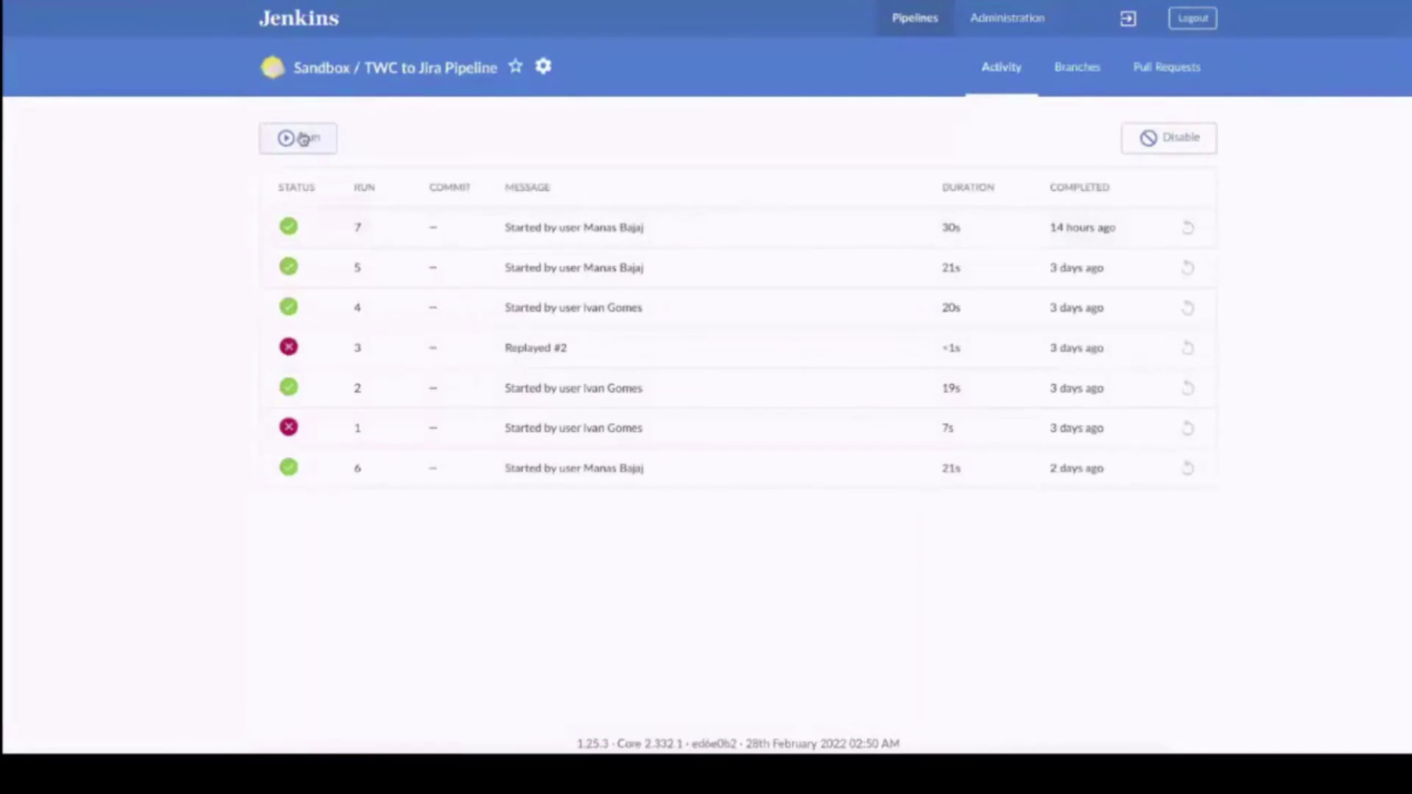
Step: Trigger run 8 of the TWC to Jira Pipeline and open its stage view
left_click(302, 138)
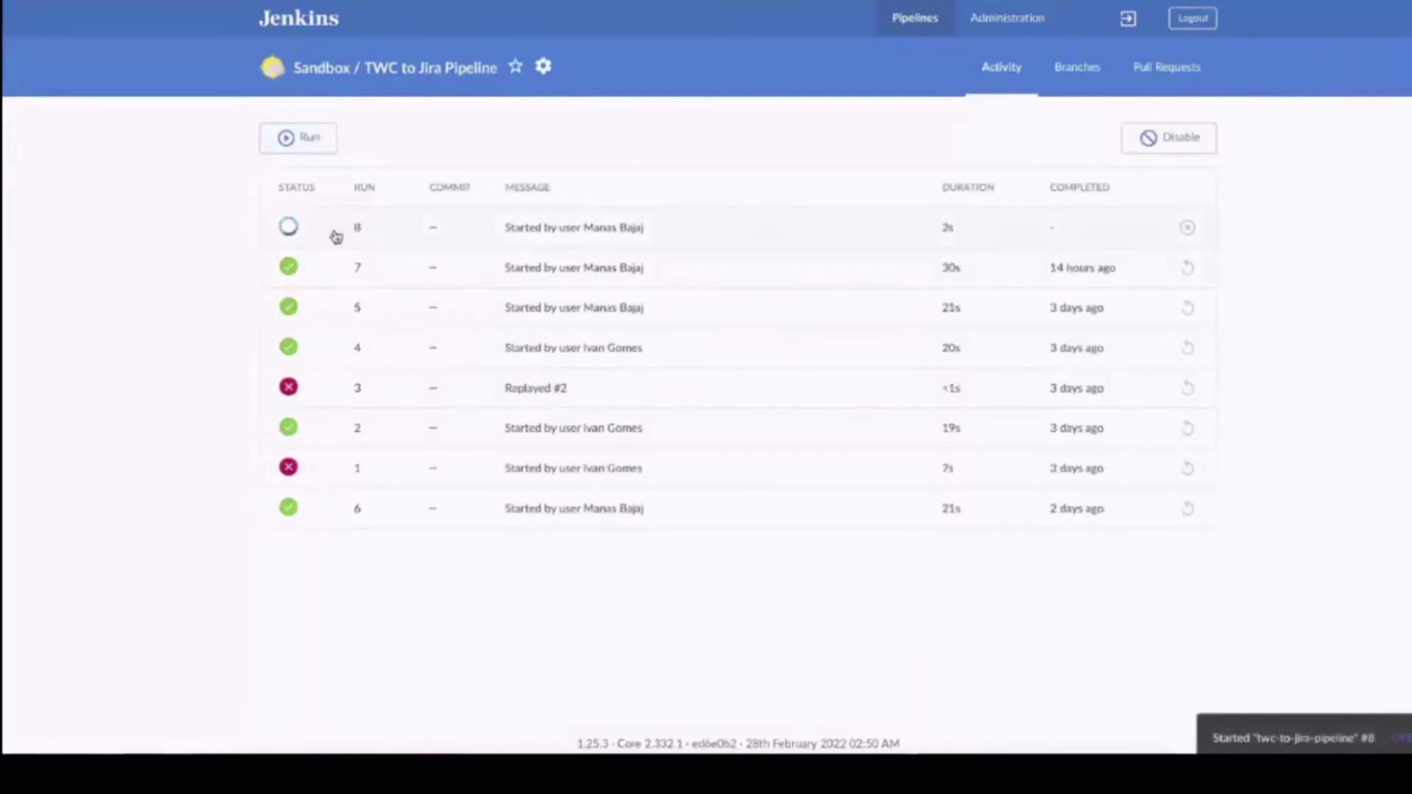
left_click(337, 234)
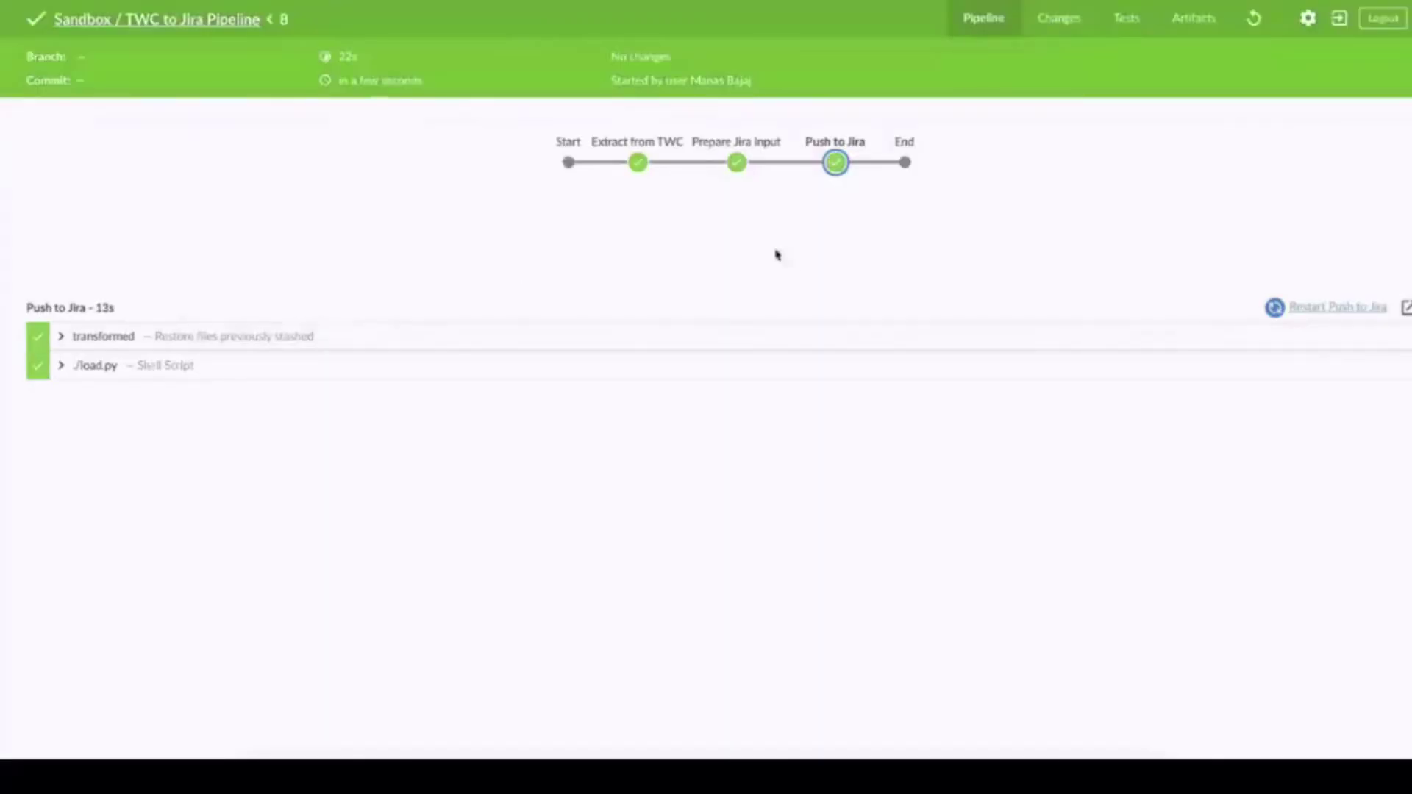
Step: Check the load.py log, view Jira issue HELLO-3508 Mixing Tank, then return to the activity list
left_click(63, 372)
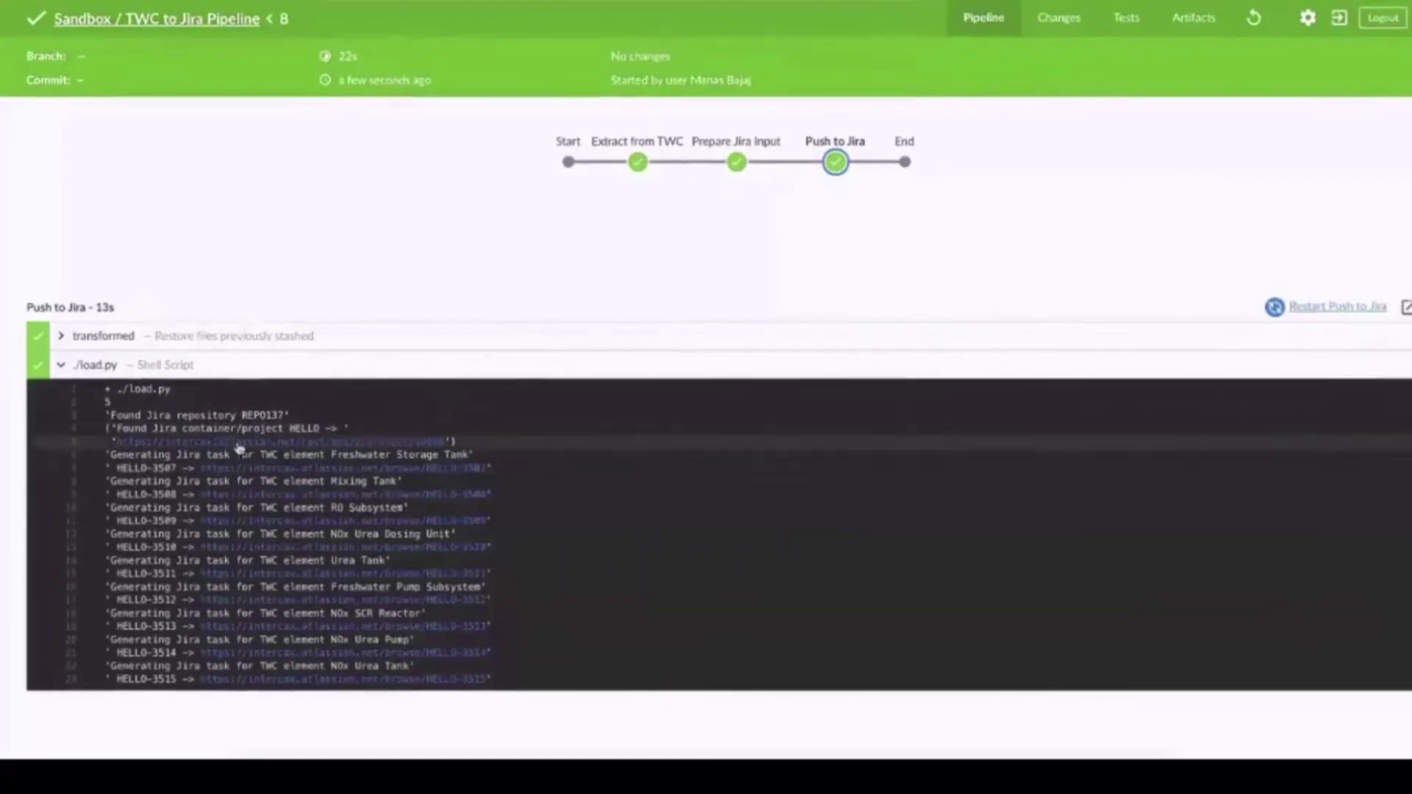
right_click(315, 502)
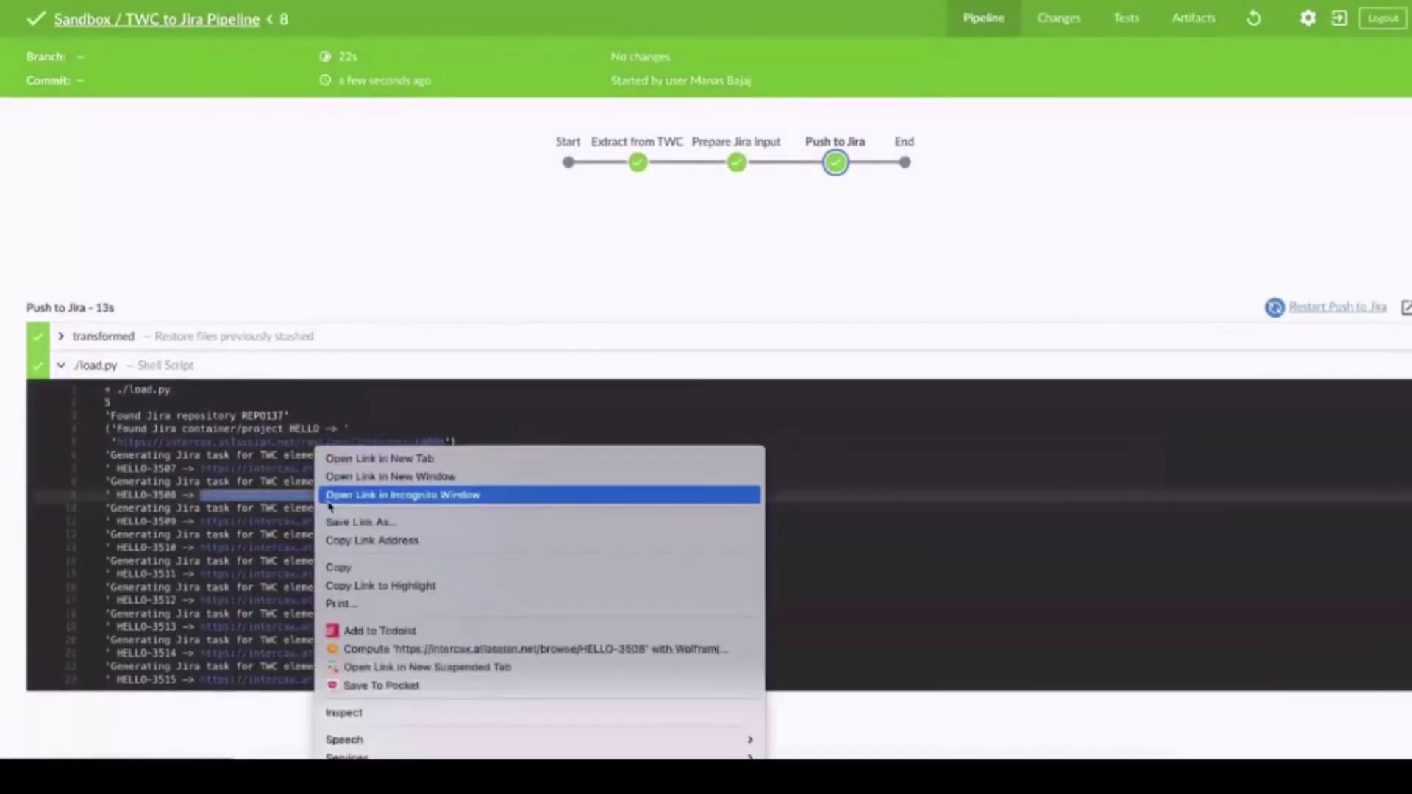
left_click(353, 458)
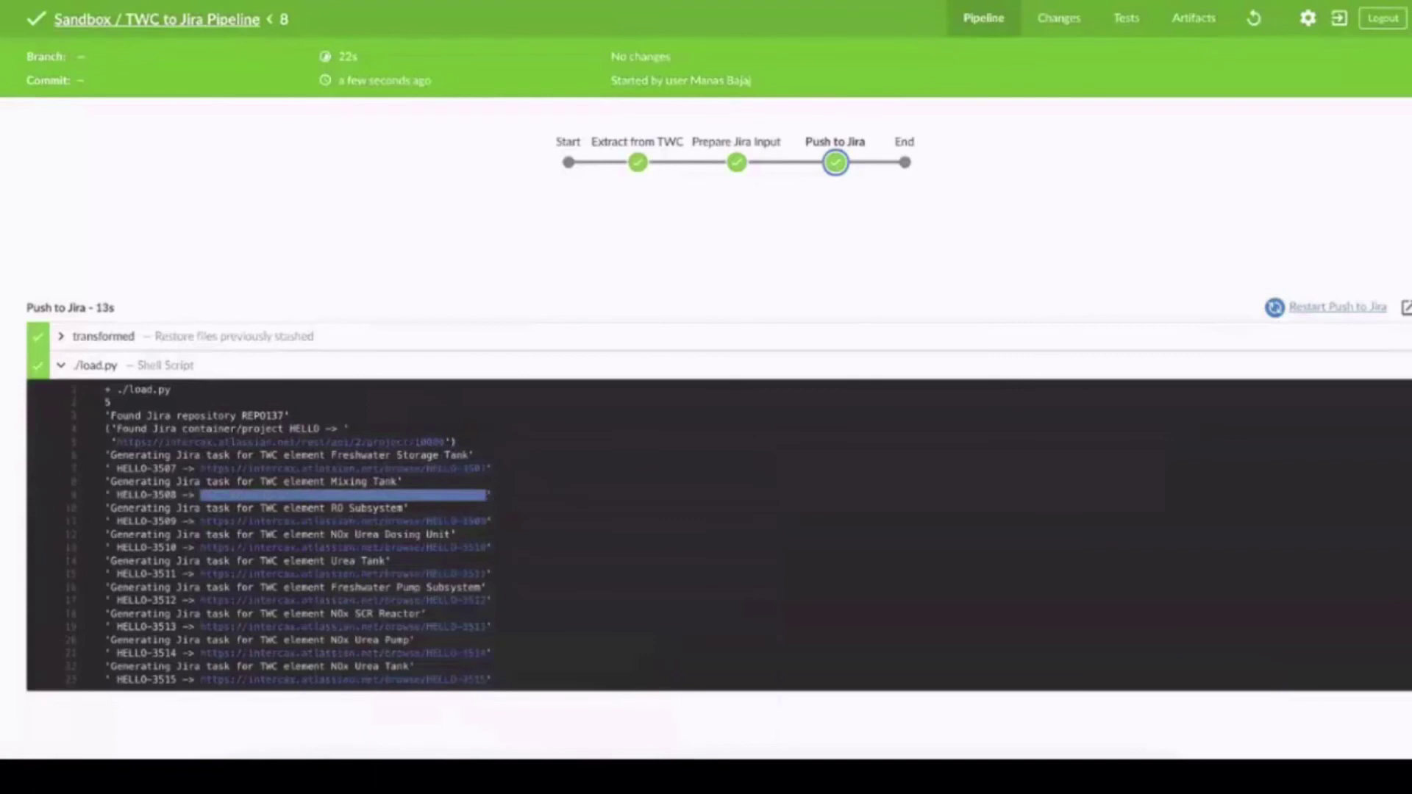
key("ctrl+Tab")
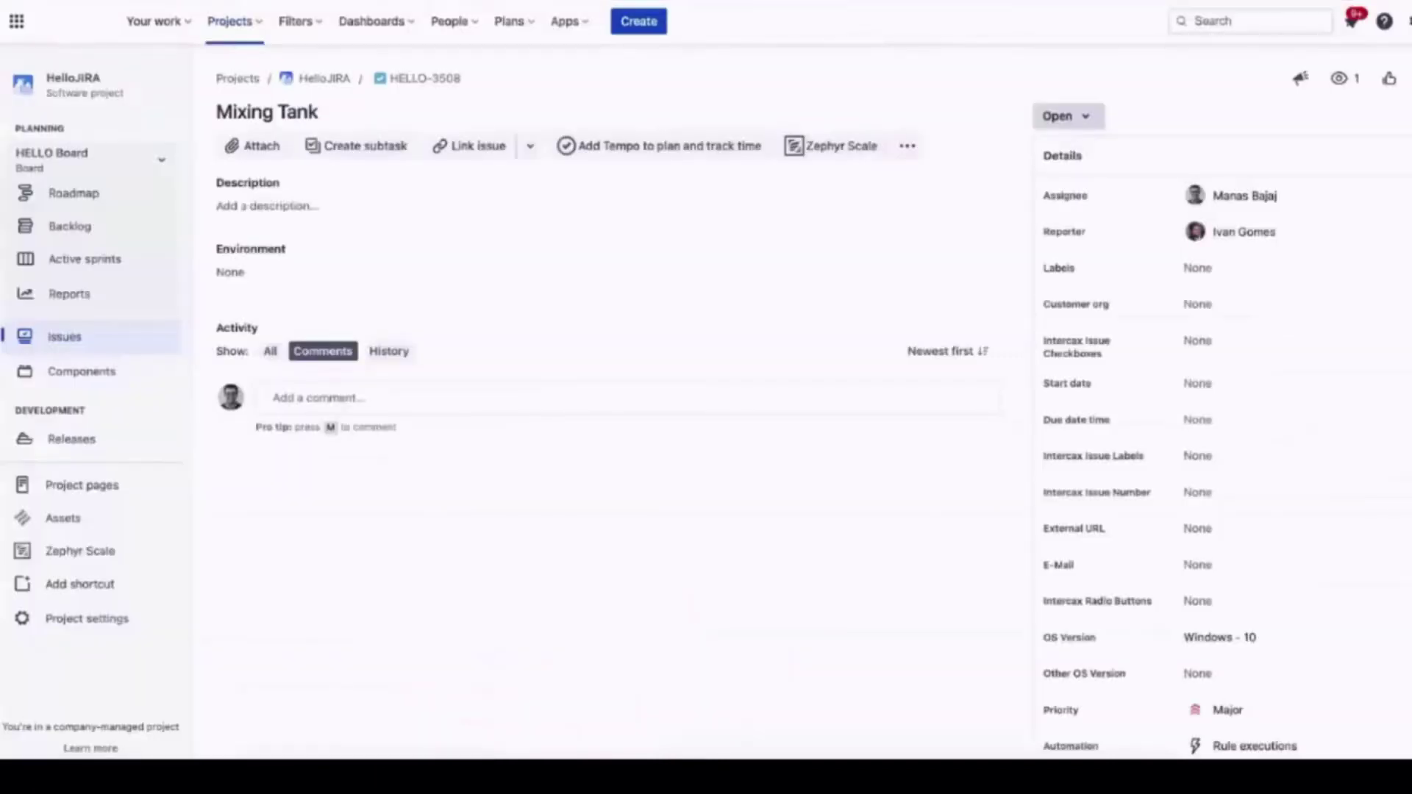
key("ctrl+shift+Tab")
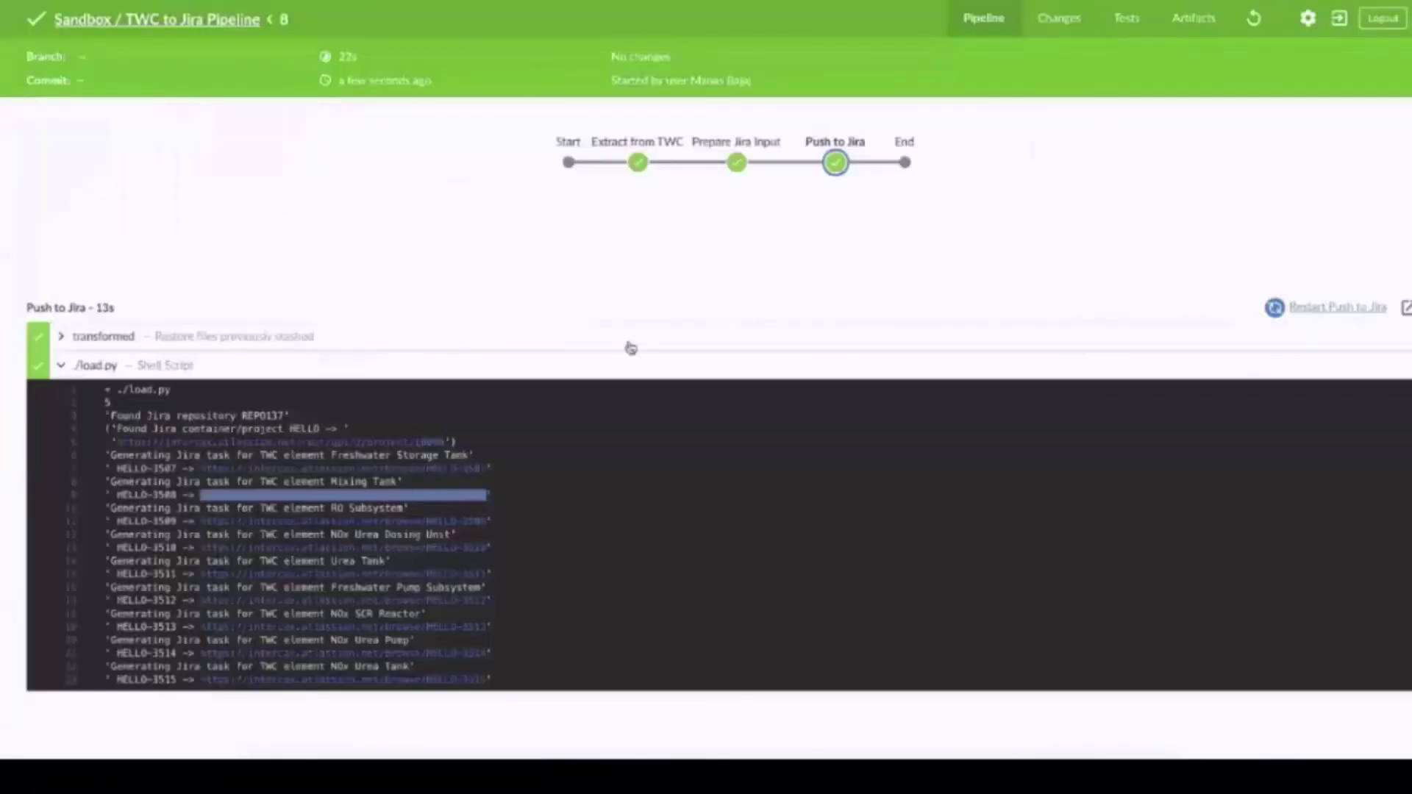
left_click(631, 348)
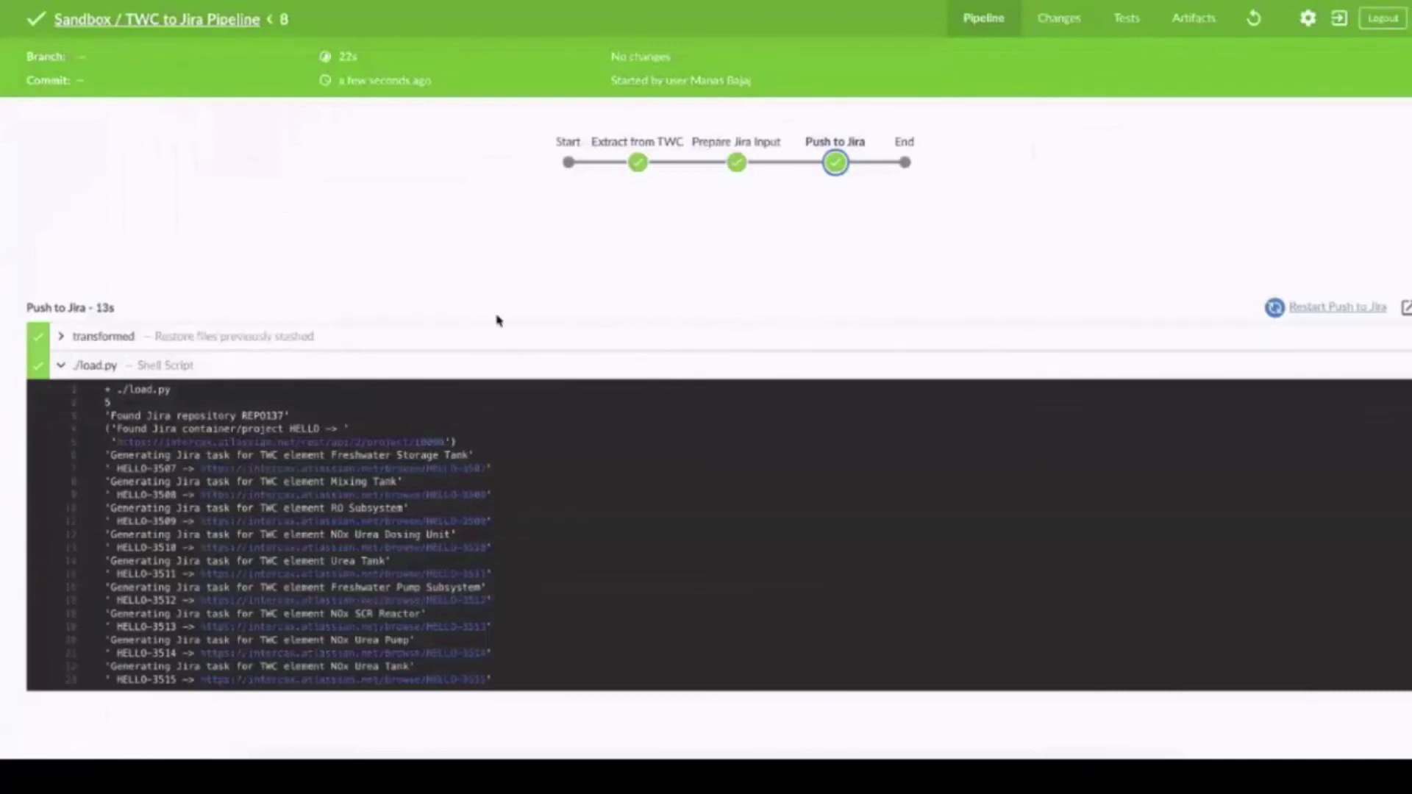
left_click(193, 27)
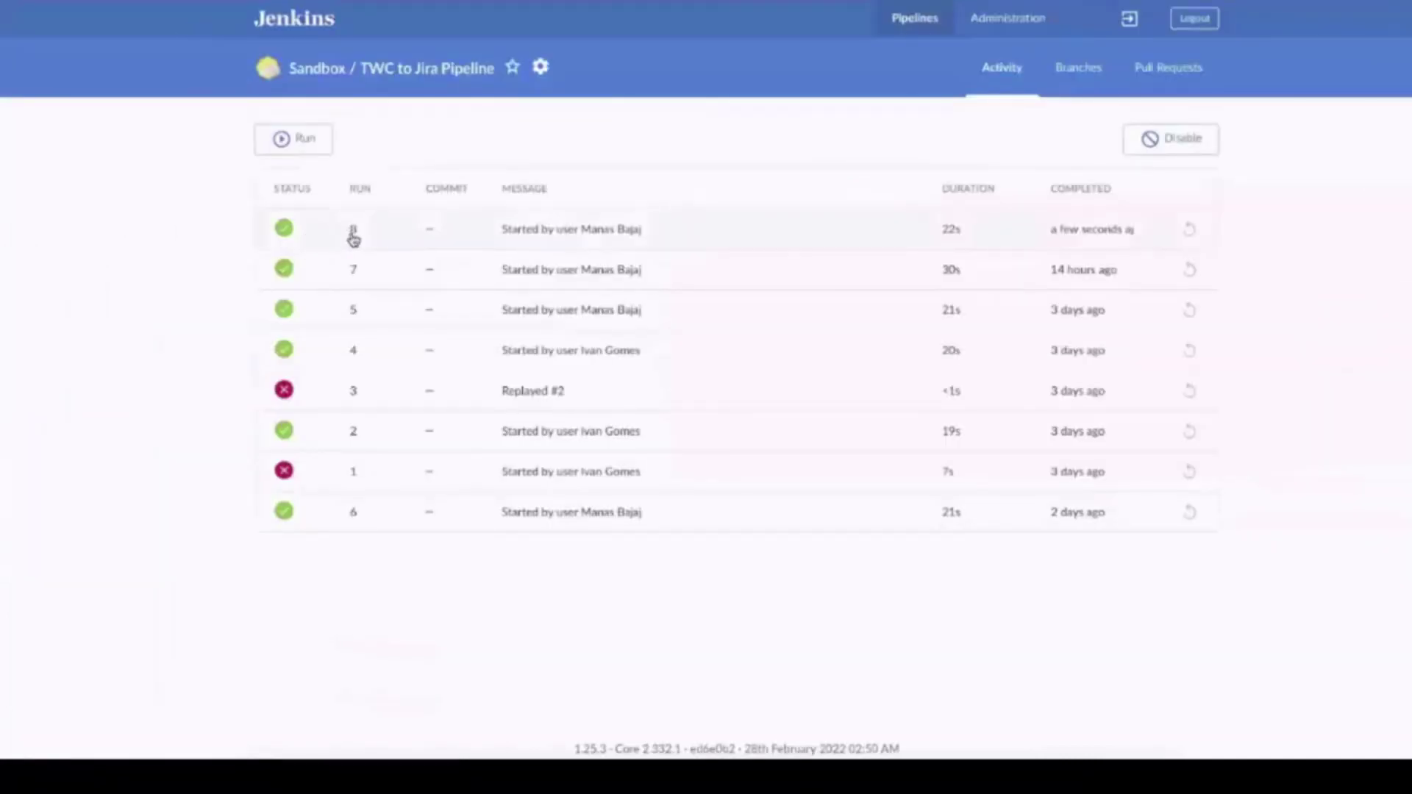